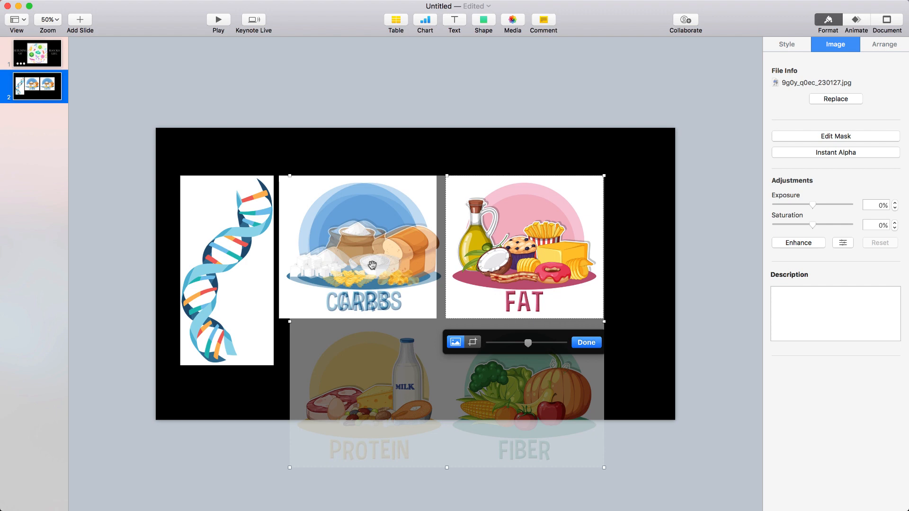
Paste another copy of the food picture below CARBS and shift the image within its mask to show only PROTEIN.
{"action": "left_click", "coordinate": [588, 346]}
{"action": "key", "text": "super+v"}
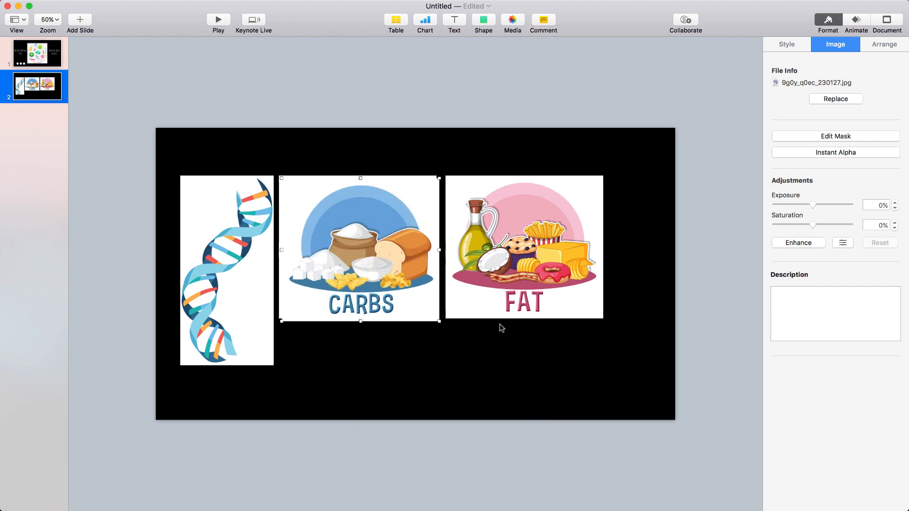
{"action": "left_click_drag", "start_coordinate": [324, 264], "coordinate": [319, 408]}
{"action": "left_click", "coordinate": [835, 136]}
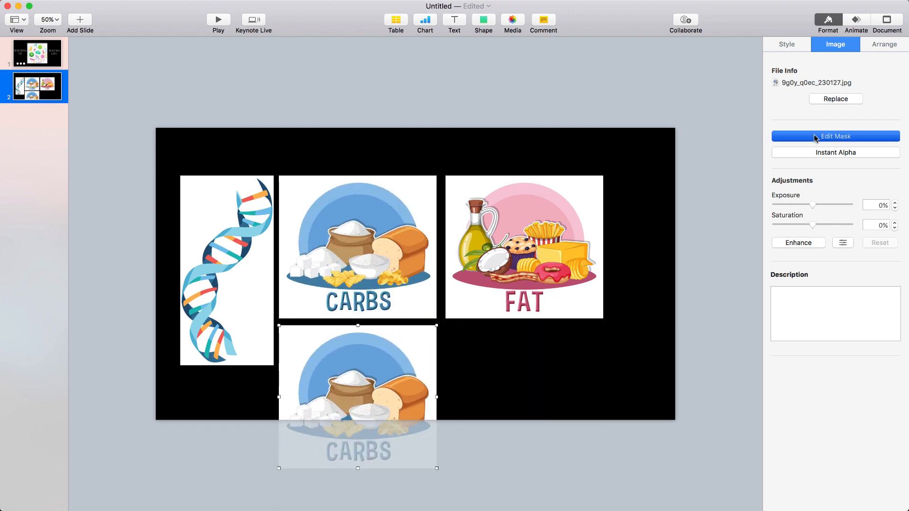
{"action": "left_click_drag", "start_coordinate": [371, 397], "coordinate": [371, 246]}
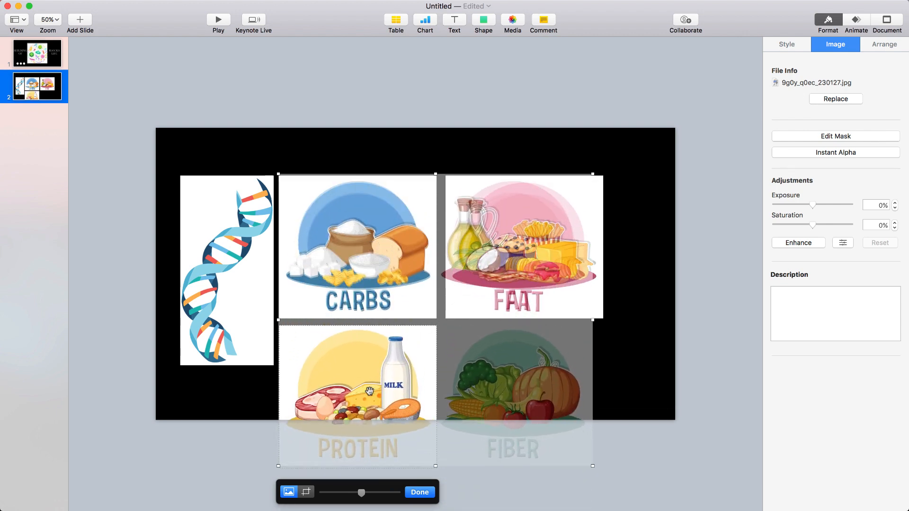
{"action": "left_click", "coordinate": [419, 492]}
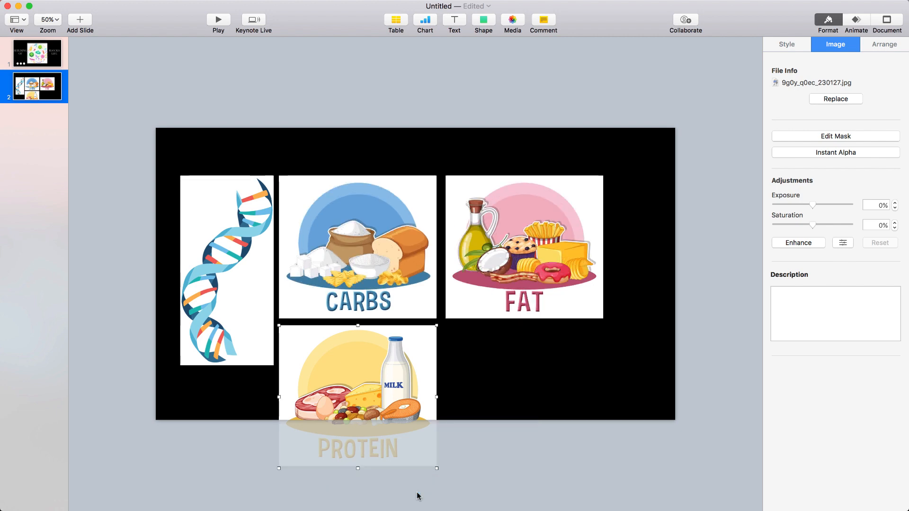
Move the PROTEIN picture up beside FAT and begin scaling down the food pictures along a shared upper edge.
{"action": "left_click_drag", "start_coordinate": [369, 382], "coordinate": [631, 238]}
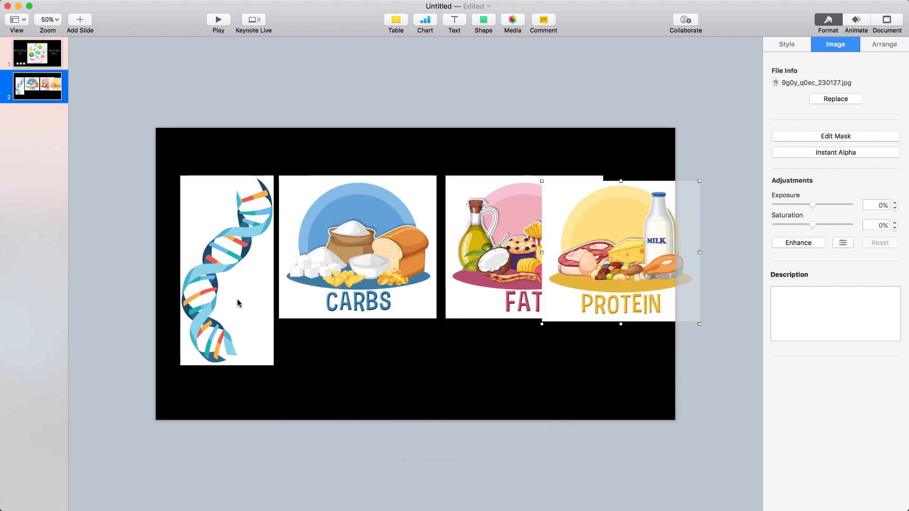
{"action": "left_click", "coordinate": [240, 304]}
{"action": "left_click", "coordinate": [425, 313]}
{"action": "left_click_drag", "start_coordinate": [435, 320], "coordinate": [433, 300]}
{"action": "left_click_drag", "start_coordinate": [487, 275], "coordinate": [474, 275]}
{"action": "left_click_drag", "start_coordinate": [630, 244], "coordinate": [631, 237]}
{"action": "left_click_drag", "start_coordinate": [699, 315], "coordinate": [685, 302]}
Shrink CARBS, FAT and PROTEIN to matching sizes and line them up in a row beside the DNA picture, inside the slide.
{"action": "left_click", "coordinate": [248, 281]}
{"action": "left_click_drag", "start_coordinate": [372, 257], "coordinate": [367, 258]}
{"action": "left_click_drag", "start_coordinate": [414, 302], "coordinate": [397, 286]}
{"action": "left_click_drag", "start_coordinate": [458, 282], "coordinate": [432, 286]}
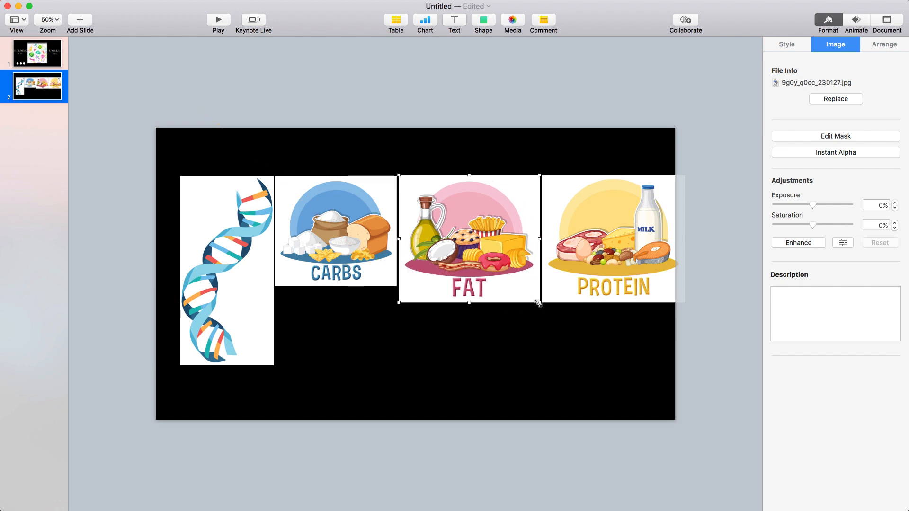
{"action": "left_click_drag", "start_coordinate": [537, 300], "coordinate": [513, 291]}
{"action": "left_click_drag", "start_coordinate": [610, 265], "coordinate": [594, 265]}
{"action": "left_click_drag", "start_coordinate": [661, 310], "coordinate": [642, 293]}
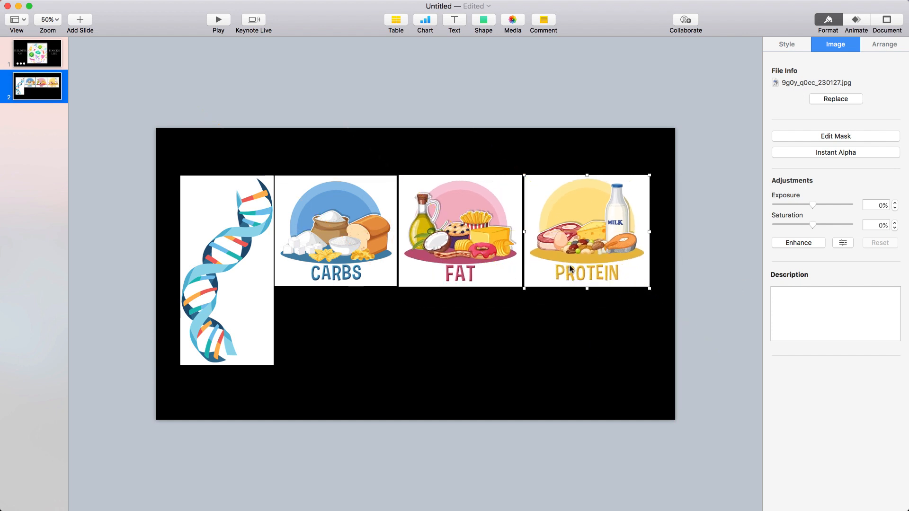
{"action": "left_click", "coordinate": [428, 323]}
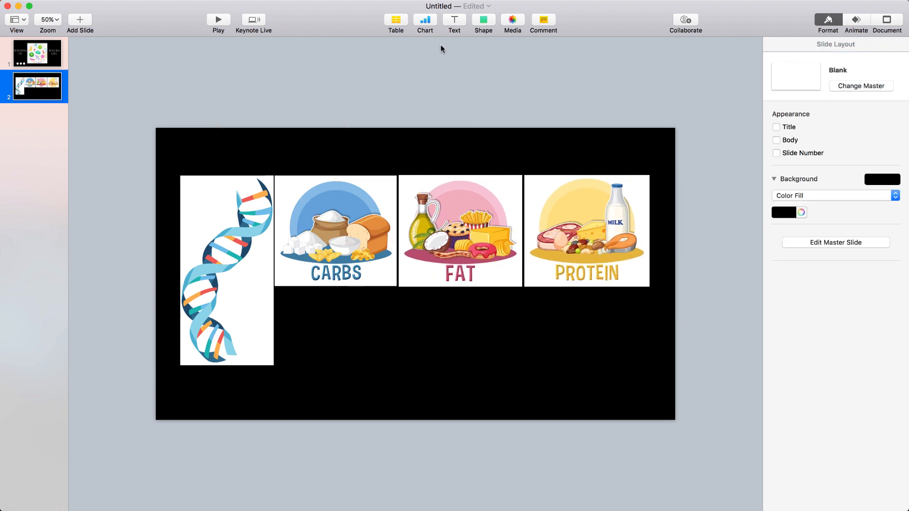
Add a rectangle of about 451 × 701 pt over the CARBS picture, matching the DNA picture's height.
{"action": "left_click", "coordinate": [482, 23]}
{"action": "left_click", "coordinate": [480, 105]}
{"action": "left_click_drag", "start_coordinate": [414, 274], "coordinate": [272, 362]}
{"action": "left_click_drag", "start_coordinate": [243, 257], "coordinate": [396, 267]}
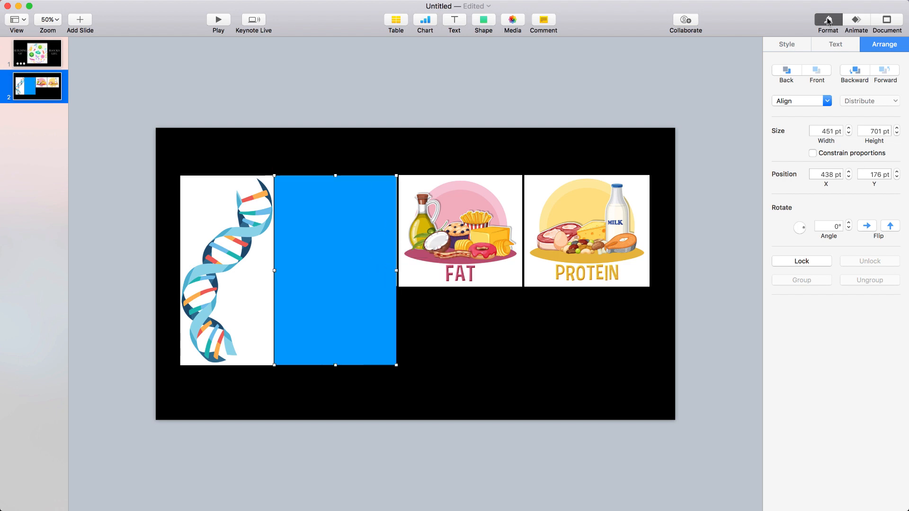
Fill the rectangle with white and send it behind the CARBS picture.
{"action": "left_click", "coordinate": [800, 47]}
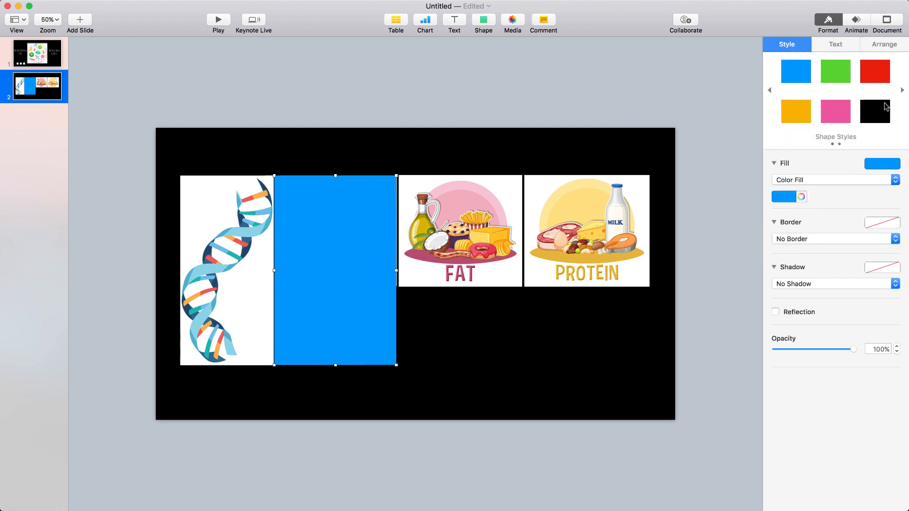
{"action": "left_click", "coordinate": [888, 163]}
{"action": "left_click", "coordinate": [784, 264]}
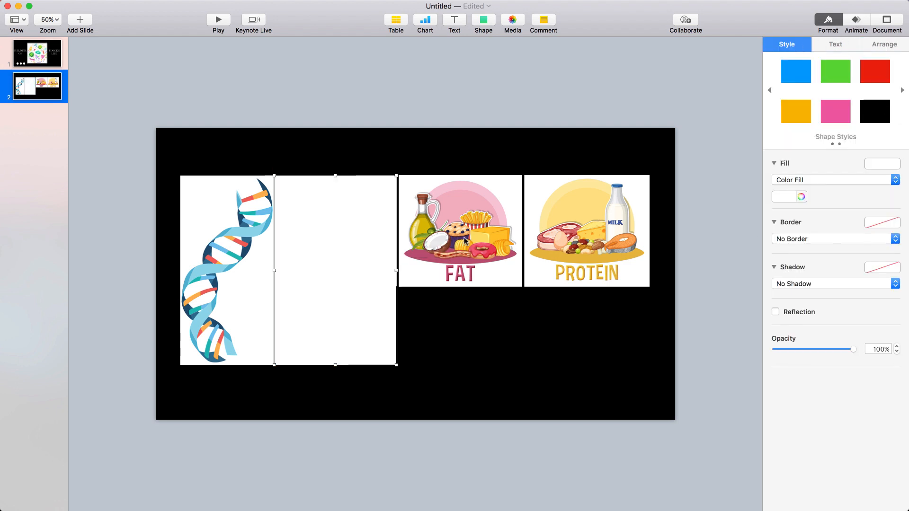
{"action": "left_click", "coordinate": [889, 47]}
{"action": "left_click", "coordinate": [855, 71]}
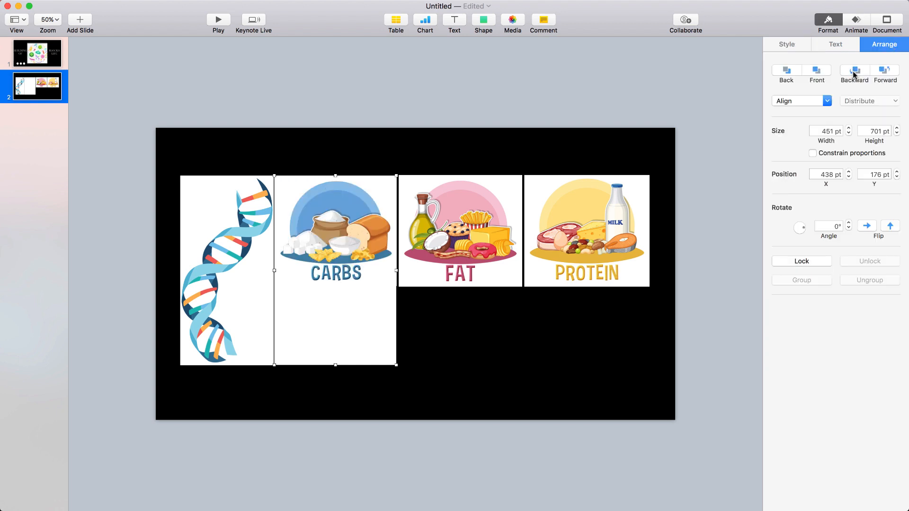
Duplicate the white rectangle under FAT and PROTEIN and send each copy behind its picture.
{"action": "left_click_drag", "start_coordinate": [371, 316], "coordinate": [495, 317]}
{"action": "left_click", "coordinate": [856, 71]}
{"action": "left_click_drag", "start_coordinate": [331, 323], "coordinate": [582, 321]}
{"action": "left_click", "coordinate": [853, 71]}
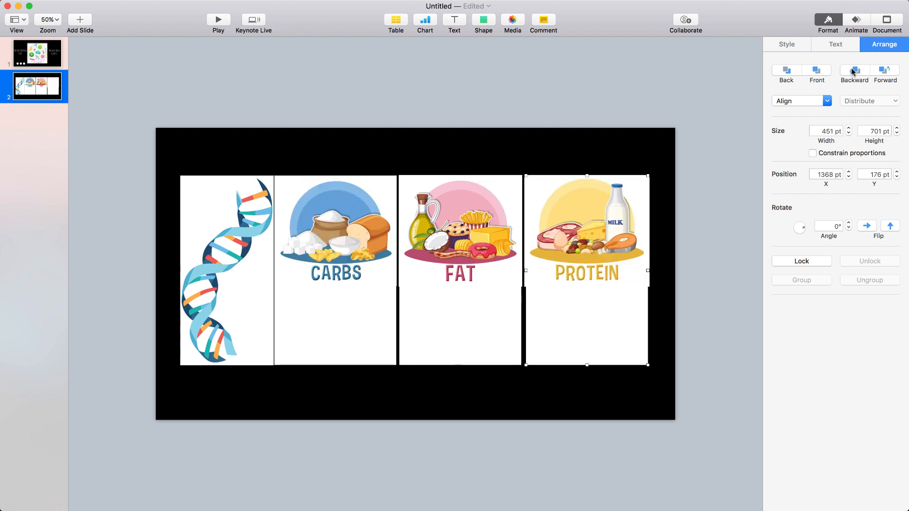
Scale the PROTEIN and FAT pictures slightly to fit the width of their white panels.
{"action": "left_click", "coordinate": [648, 270]}
{"action": "left_click_drag", "start_coordinate": [648, 288], "coordinate": [647, 286]}
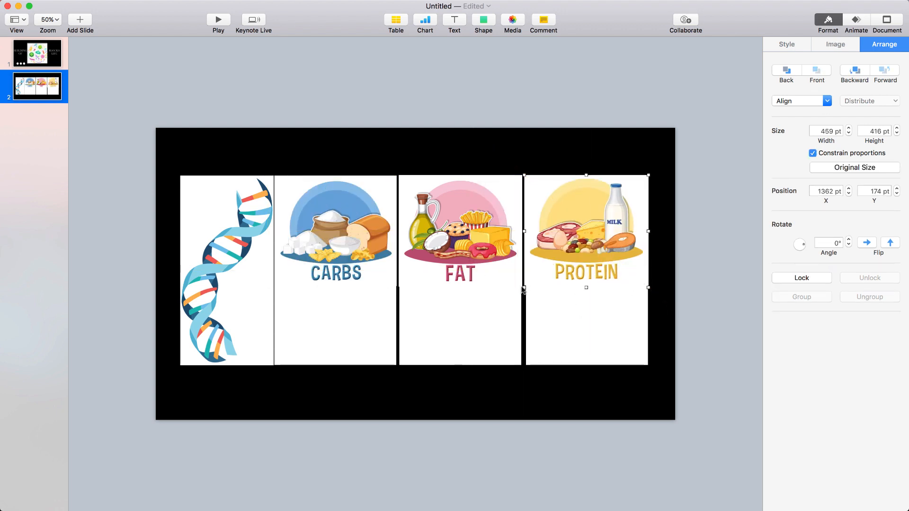
{"action": "left_click_drag", "start_coordinate": [524, 288], "coordinate": [521, 286]}
{"action": "left_click", "coordinate": [520, 285]}
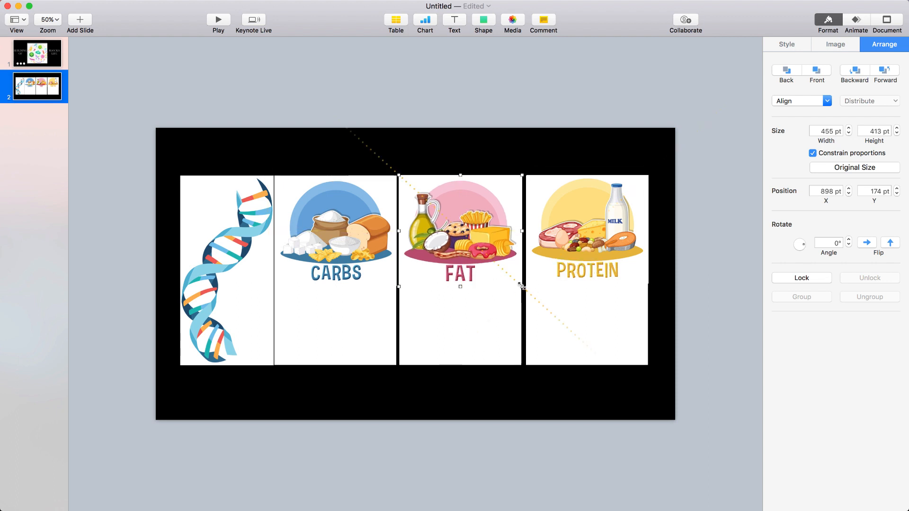
{"action": "left_click_drag", "start_coordinate": [399, 287], "coordinate": [398, 285]}
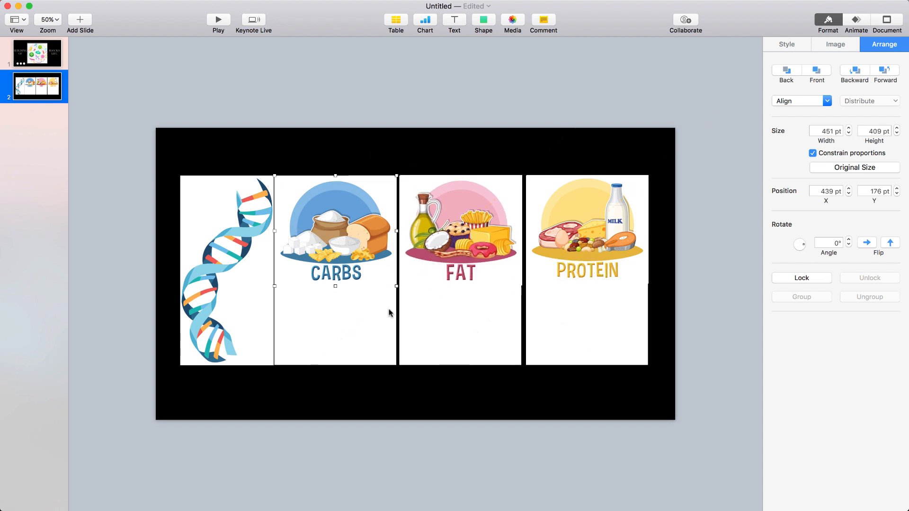
Move the CARBS, FAT and PROTEIN pictures down together to the vertical middle of their white panels.
{"action": "left_click", "coordinate": [459, 227], "text": "shift"}
{"action": "left_click", "coordinate": [562, 229], "text": "shift"}
{"action": "left_click_drag", "start_coordinate": [562, 229], "coordinate": [562, 272]}
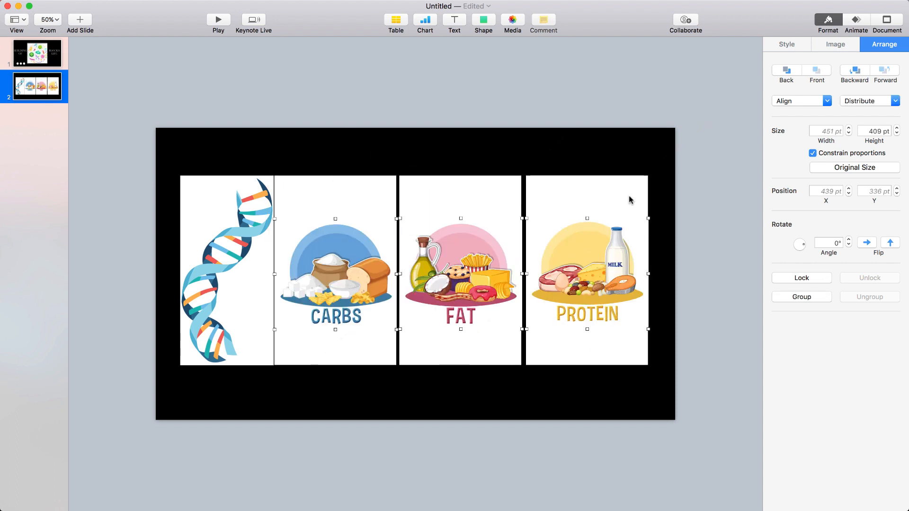
{"action": "left_click", "coordinate": [654, 169]}
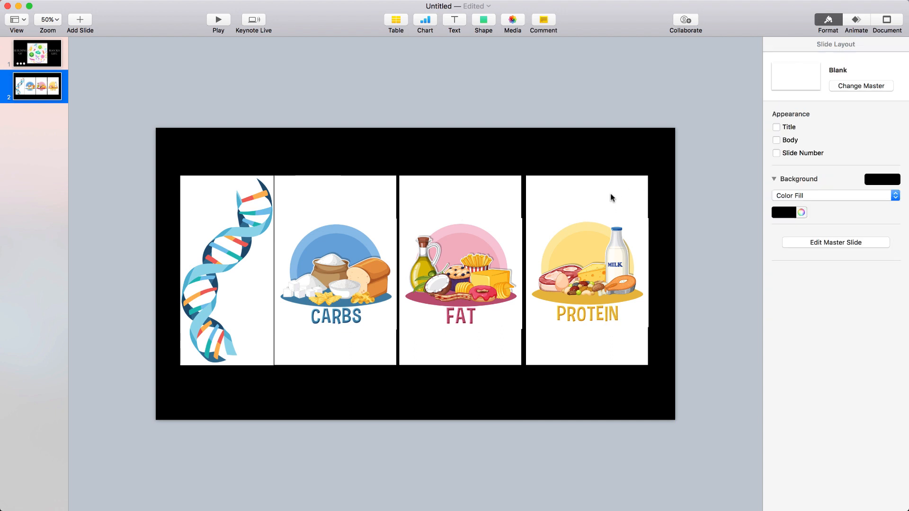
Shrink the FAT and PROTEIN pictures to about 447 pt wide so neither extends past its white panel.
{"action": "scroll", "coordinate": [613, 249], "scroll_direction": "up", "scroll_amount": 5}
{"action": "left_click", "coordinate": [582, 303]}
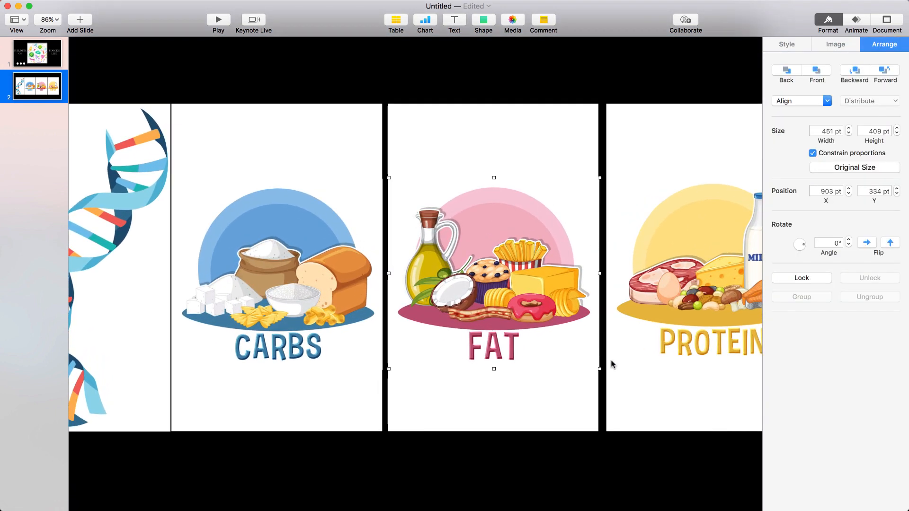
{"action": "left_click_drag", "start_coordinate": [599, 367], "coordinate": [597, 365]}
{"action": "scroll", "coordinate": [539, 321], "scroll_direction": "right", "scroll_amount": 5}
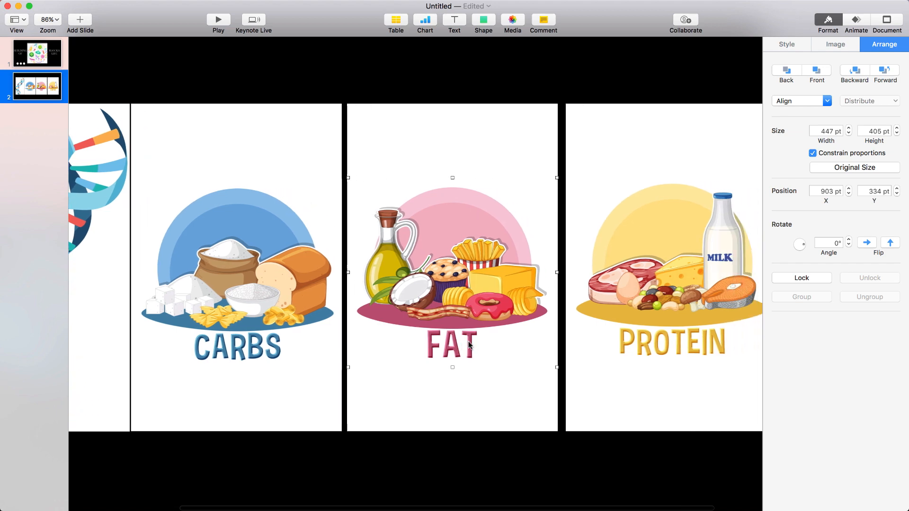
{"action": "left_click", "coordinate": [539, 318]}
{"action": "left_click_drag", "start_coordinate": [716, 368], "coordinate": [713, 367]}
Group each of the PROTEIN, FAT and CARBS pictures with its white panel.
{"action": "left_click", "coordinate": [610, 145], "text": "shift"}
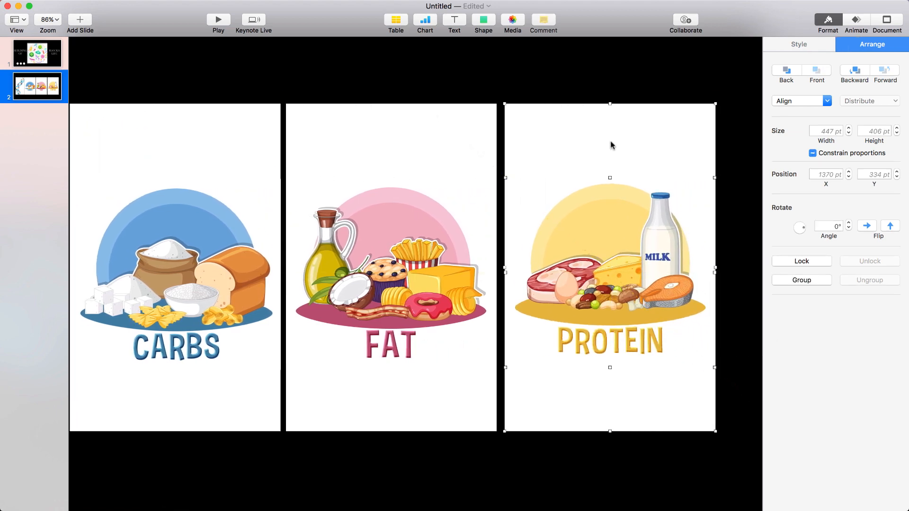
{"action": "left_click", "coordinate": [810, 280]}
{"action": "left_click", "coordinate": [468, 300]}
{"action": "left_click", "coordinate": [454, 381], "text": "shift"}
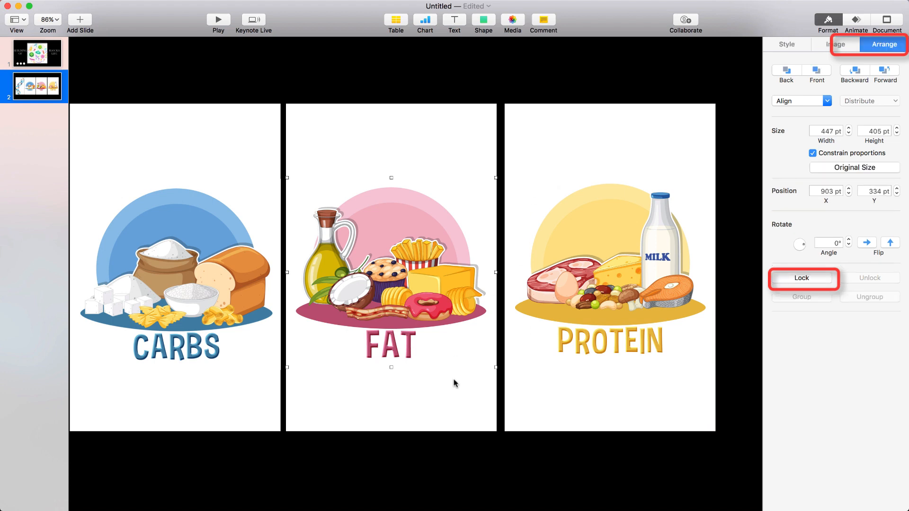
{"action": "left_click", "coordinate": [801, 280]}
{"action": "left_click", "coordinate": [221, 319]}
{"action": "left_click", "coordinate": [243, 375], "text": "shift"}
{"action": "left_click", "coordinate": [793, 281]}
Rearrange the grouped panels after the DNA picture in the order PROTEIN, CARBS, FAT.
{"action": "scroll", "coordinate": [595, 388], "scroll_direction": "left", "scroll_amount": 3}
{"action": "scroll", "coordinate": [596, 389], "scroll_direction": "down", "scroll_amount": 4}
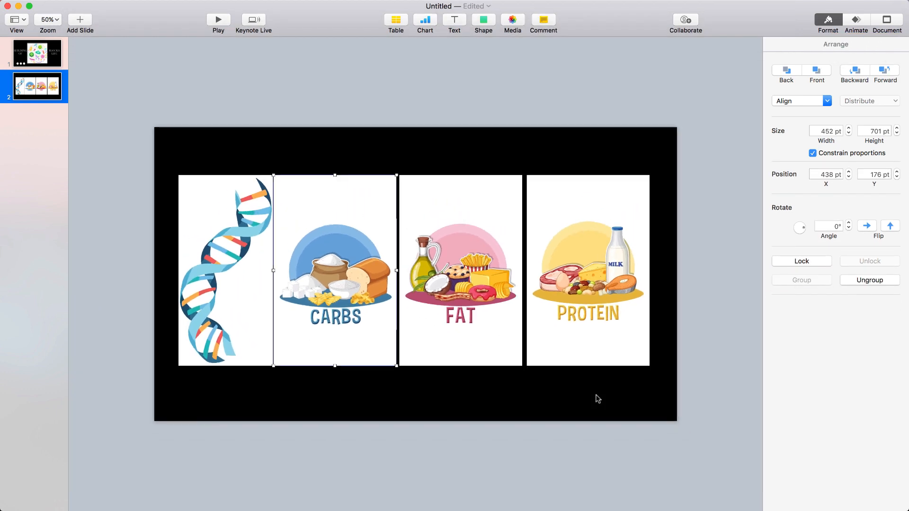
{"action": "left_click_drag", "start_coordinate": [572, 341], "coordinate": [448, 339]}
{"action": "left_click_drag", "start_coordinate": [452, 307], "coordinate": [451, 402]}
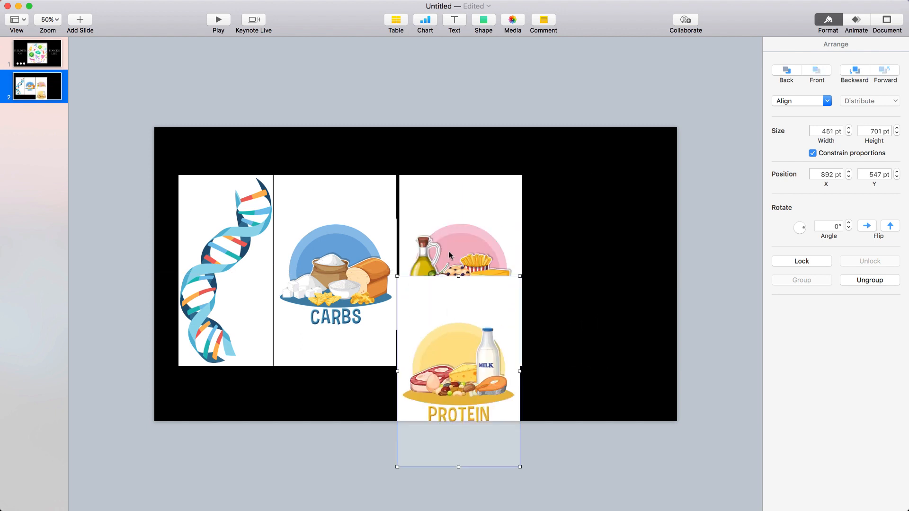
{"action": "left_click_drag", "start_coordinate": [449, 246], "coordinate": [589, 245]}
{"action": "left_click_drag", "start_coordinate": [453, 305], "coordinate": [333, 238]}
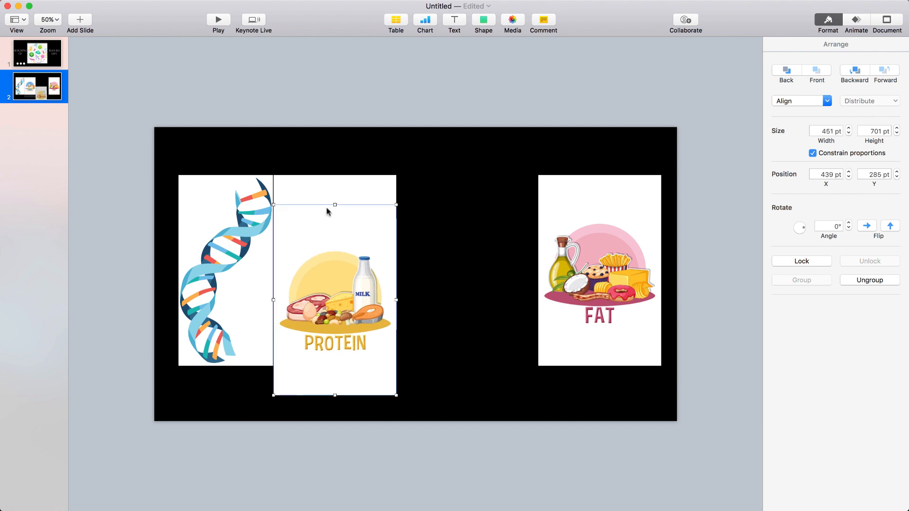
{"action": "left_click_drag", "start_coordinate": [376, 182], "coordinate": [515, 183]}
{"action": "left_click_drag", "start_coordinate": [355, 264], "coordinate": [371, 234]}
Adjust the horizontal positions of the DNA picture and the three panels so the gaps between them are even.
{"action": "left_click", "coordinate": [219, 286]}
{"action": "key", "text": "shift+Left"}
{"action": "key", "text": "shift+Left"}
{"action": "key", "text": "shift+Left"}
{"action": "mouse_move", "coordinate": [218, 282]}
{"action": "left_mouse_down"}
{"action": "mouse_move", "coordinate": [210, 283]}
{"action": "mouse_move", "coordinate": [225, 282]}
{"action": "left_mouse_up"}
{"action": "left_click_drag", "start_coordinate": [354, 272], "coordinate": [345, 272]}
{"action": "left_click_drag", "start_coordinate": [467, 261], "coordinate": [463, 261]}
{"action": "left_click_drag", "start_coordinate": [372, 289], "coordinate": [370, 289]}
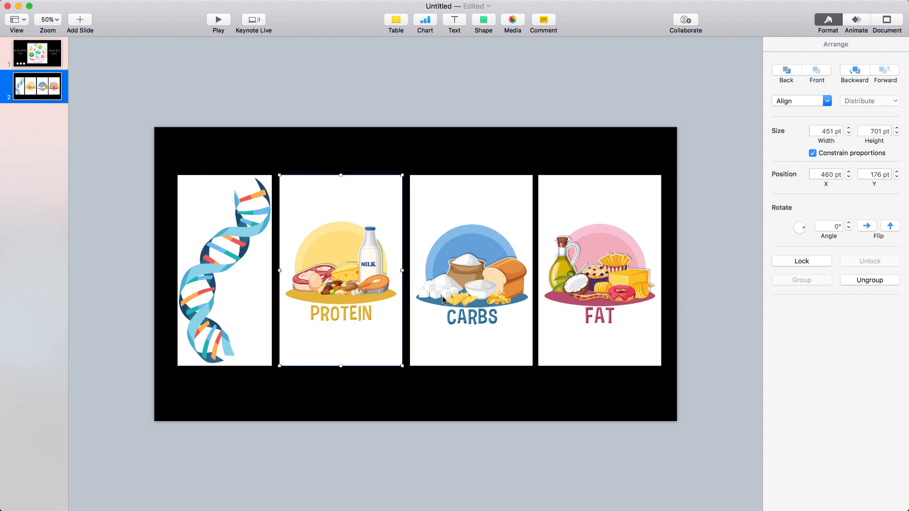
{"action": "left_click", "coordinate": [490, 278]}
{"action": "left_click_drag", "start_coordinate": [590, 264], "coordinate": [593, 264]}
Select the DNA picture and all three panels and move them together to the centre of the slide.
{"action": "left_click", "coordinate": [699, 149]}
{"action": "left_click_drag", "start_coordinate": [699, 149], "coordinate": [151, 430]}
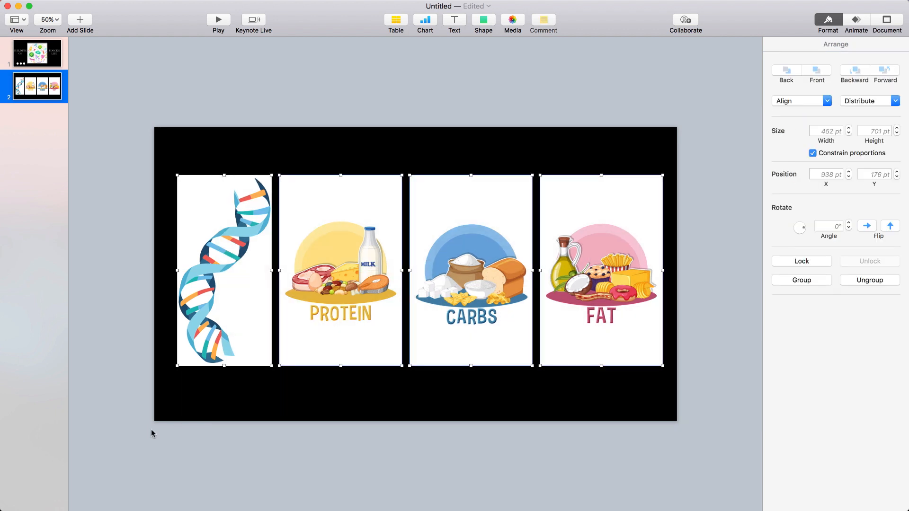
{"action": "key", "text": "Left"}
{"action": "key", "text": "Left"}
{"action": "key", "text": "Left"}
{"action": "key", "text": "Left"}
{"action": "key", "text": "Left"}
{"action": "key", "text": "Left"}
{"action": "key", "text": "Left"}
{"action": "key", "text": "Left"}
{"action": "key", "text": "Left"}
{"action": "key", "text": "Left"}
{"action": "key", "text": "Left"}
{"action": "key", "text": "Left"}
{"action": "key", "text": "Left"}
{"action": "key", "text": "Left"}
{"action": "left_click_drag", "start_coordinate": [577, 266], "coordinate": [575, 270]}
{"action": "left_click", "coordinate": [717, 142]}
Add a text box reading "BUILDING BLOCKS OF LIFE".
{"action": "left_click", "coordinate": [454, 22]}
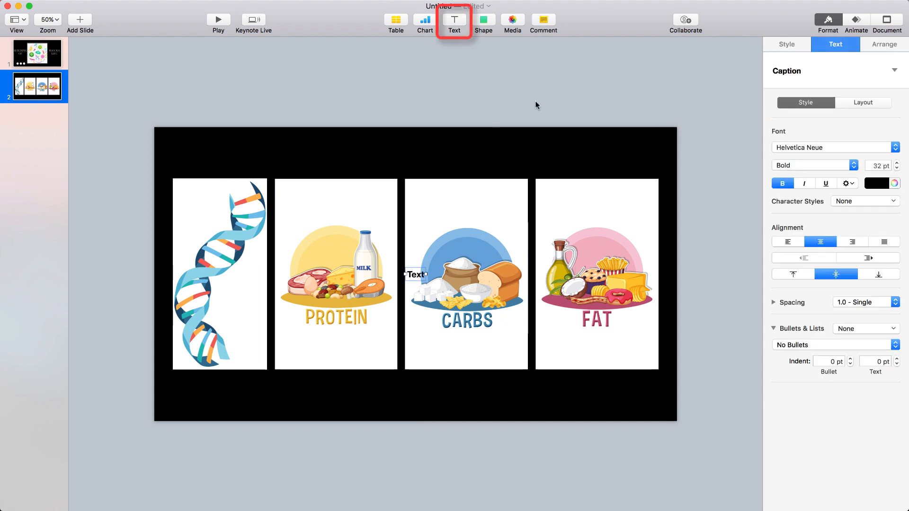
{"action": "type", "text": "BUILDING BLOCKS"}
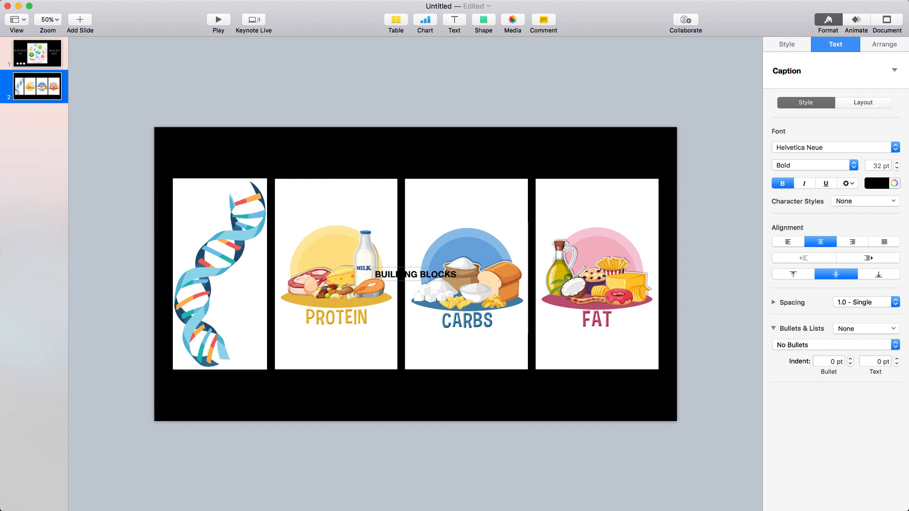
{"action": "type", "text": " OF LIFE"}
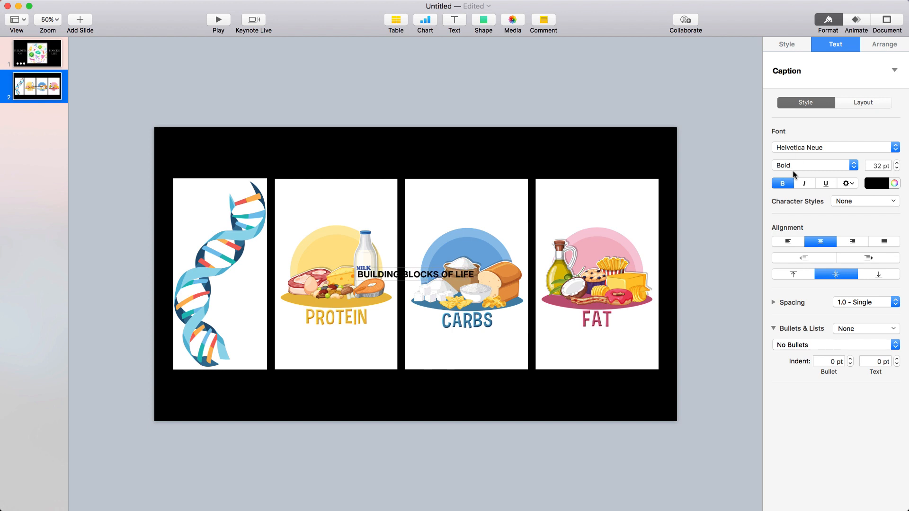
Colour the title text light gray and move it above the FAT panel.
{"action": "key", "text": "super+a"}
{"action": "left_click", "coordinate": [876, 183]}
{"action": "left_click", "coordinate": [806, 245]}
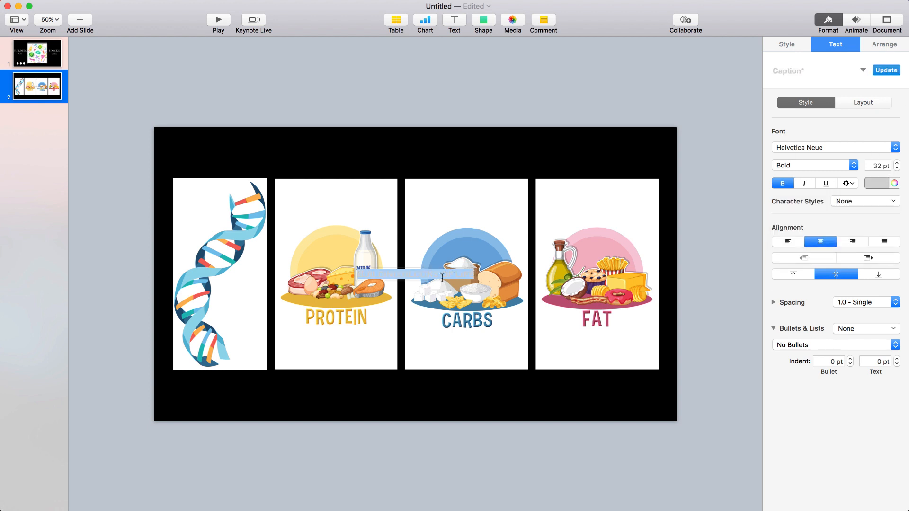
{"action": "left_click_drag", "start_coordinate": [443, 278], "coordinate": [617, 181]}
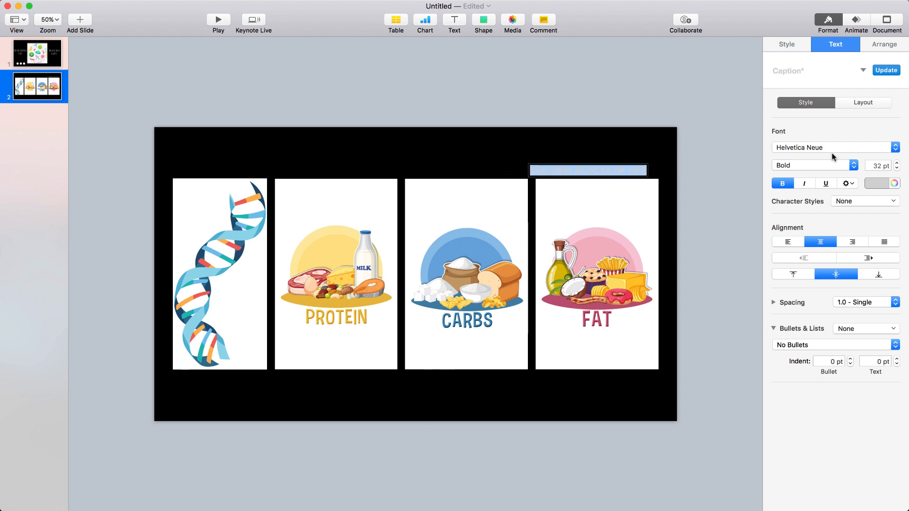
Set the title's font to Baskerville and its size to 42 pt.
{"action": "left_click", "coordinate": [896, 163]}
{"action": "left_click", "coordinate": [896, 163]}
{"action": "left_click", "coordinate": [896, 163]}
{"action": "left_click", "coordinate": [896, 164]}
{"action": "left_click", "coordinate": [896, 163]}
{"action": "left_click", "coordinate": [896, 164]}
{"action": "left_click", "coordinate": [896, 163]}
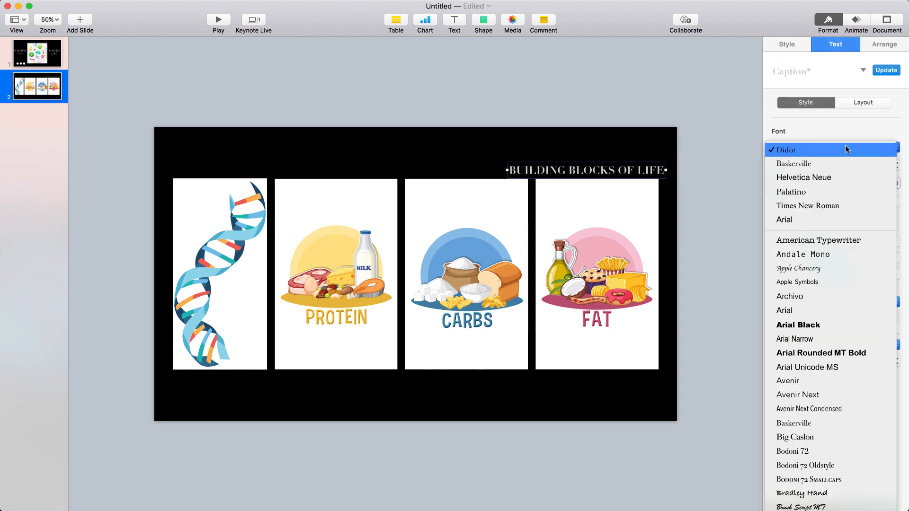
{"action": "left_click", "coordinate": [842, 163]}
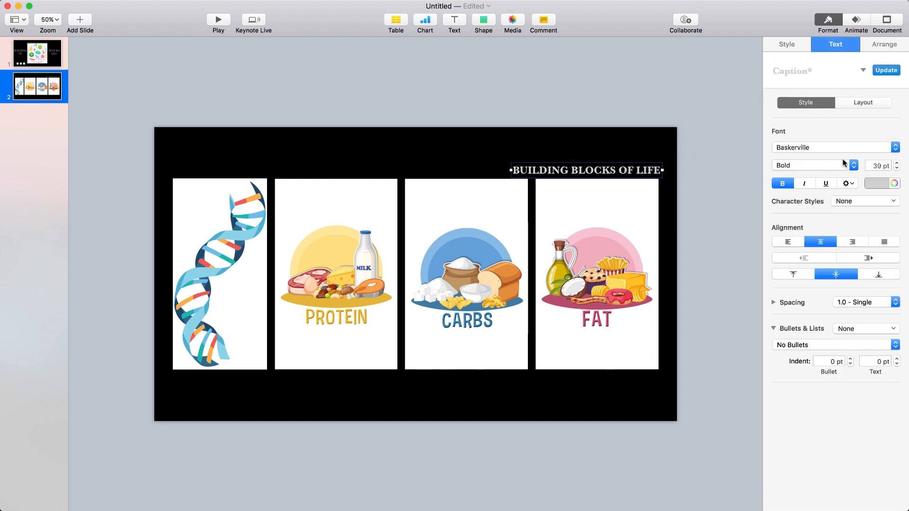
{"action": "left_click", "coordinate": [896, 163]}
{"action": "left_click", "coordinate": [895, 163]}
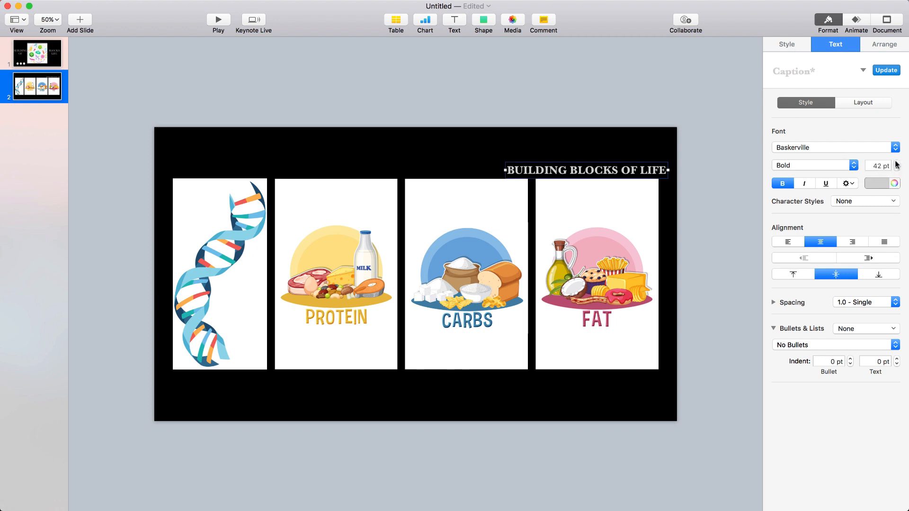
Set the "BUILDING BLOCKS OF LIFE" title to Baskerville SemiBold at 43 pt and align its end with the FAT panel's right edge.
{"action": "left_click", "coordinate": [896, 163]}
{"action": "left_click", "coordinate": [896, 163]}
{"action": "left_click_drag", "start_coordinate": [620, 173], "coordinate": [612, 173]}
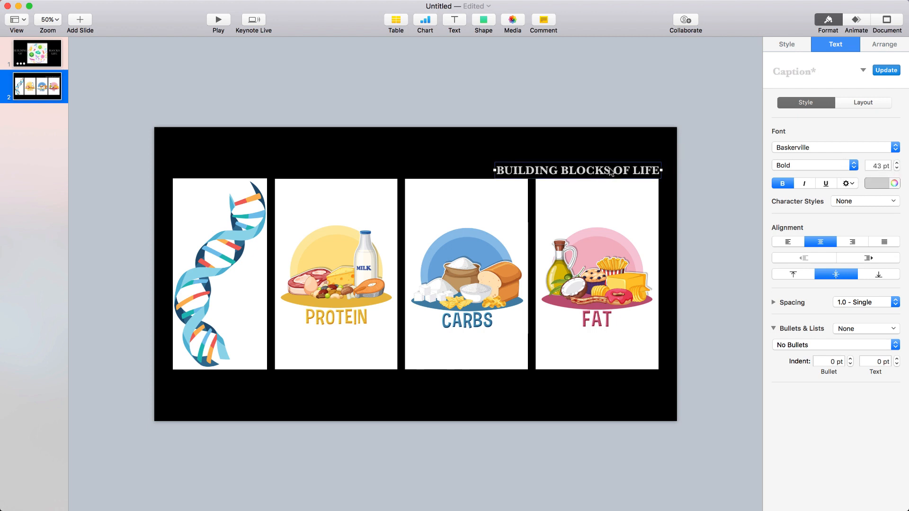
{"action": "left_click", "coordinate": [851, 164]}
{"action": "left_click", "coordinate": [828, 140]}
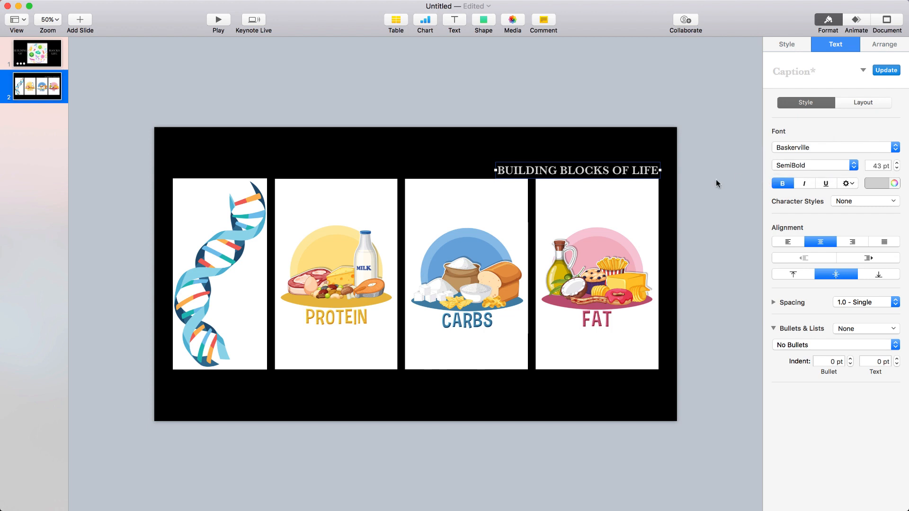
{"action": "left_click_drag", "start_coordinate": [633, 174], "coordinate": [631, 174]}
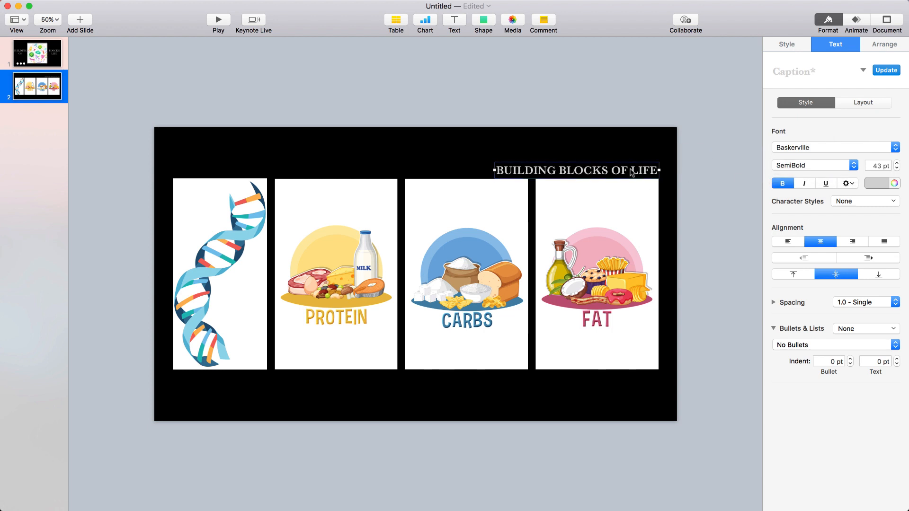
{"action": "left_click", "coordinate": [688, 148]}
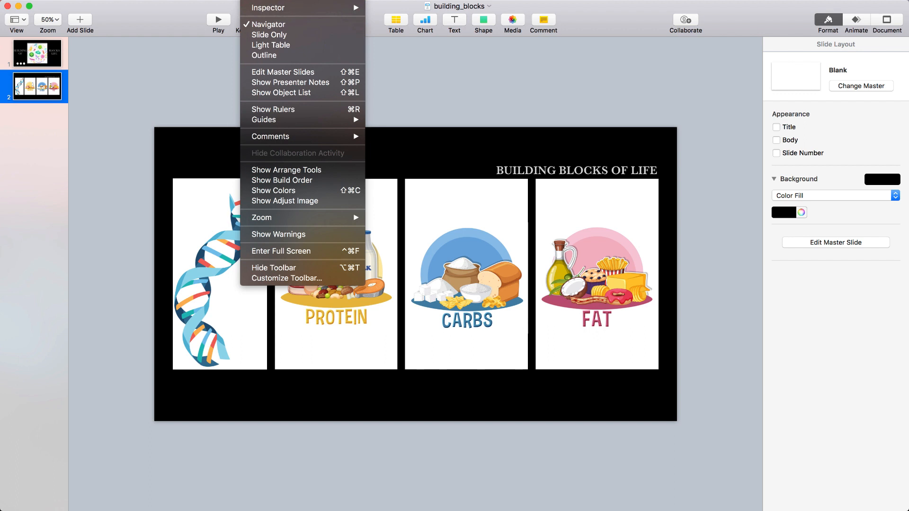
Show the rulers and place a vertical guide at the DNA picture's left edge and a horizontal guide along the panels' top edge.
{"action": "left_click", "coordinate": [310, 112]}
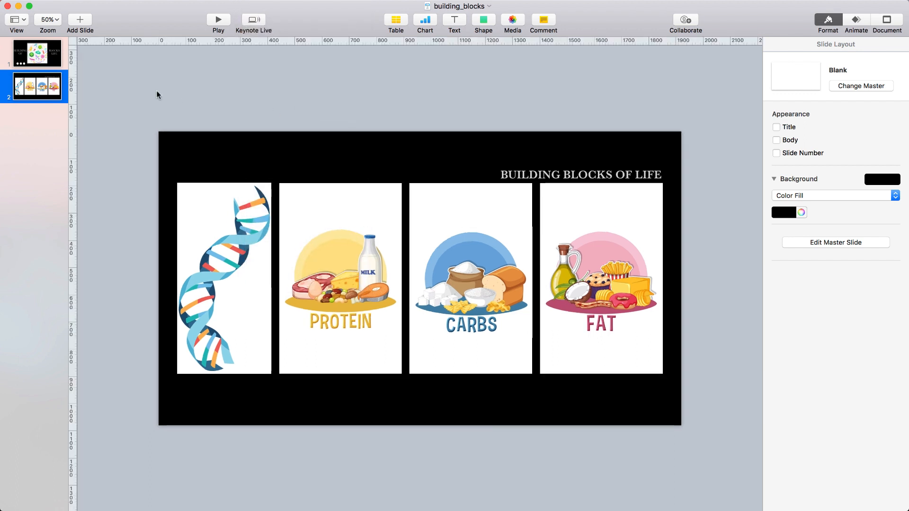
{"action": "left_click_drag", "start_coordinate": [75, 89], "coordinate": [176, 86]}
{"action": "left_click_drag", "start_coordinate": [199, 48], "coordinate": [211, 182]}
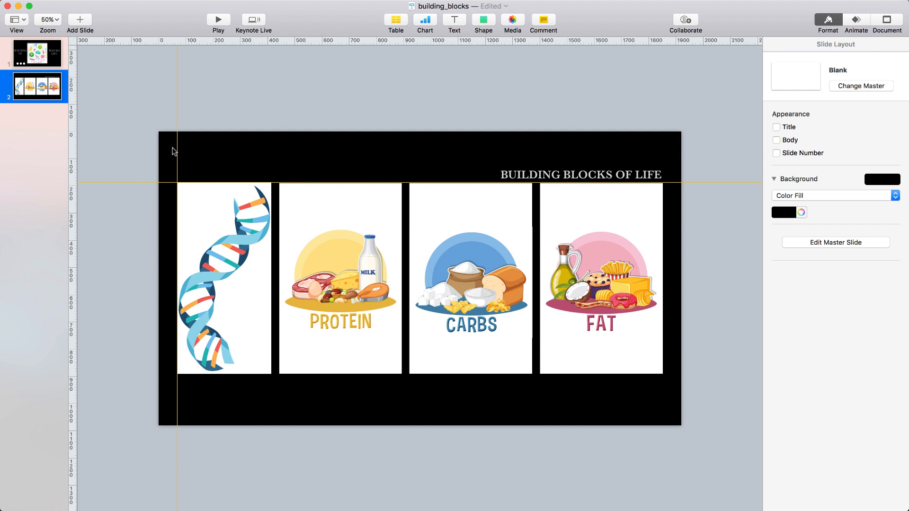
Duplicate slide 2.
{"action": "right_click", "coordinate": [30, 93]}
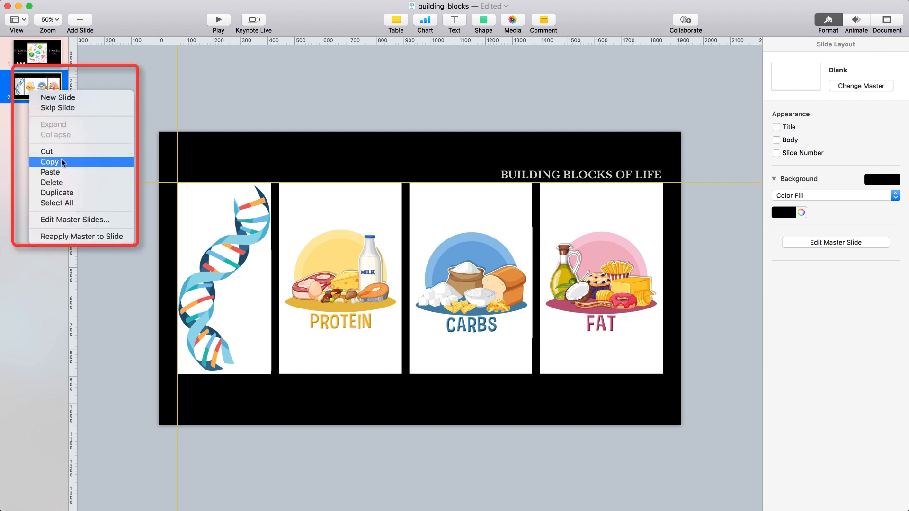
{"action": "left_click", "coordinate": [75, 196]}
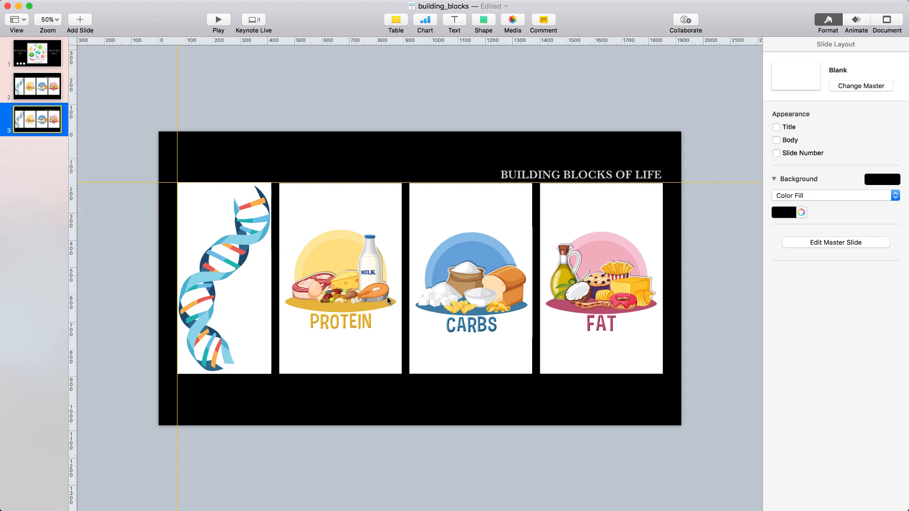
Move the PROTEIN, CARBS and FAT panels off the slide's right side and the title down to the slide's lower-right corner.
{"action": "left_click_drag", "start_coordinate": [693, 395], "coordinate": [752, 207]}
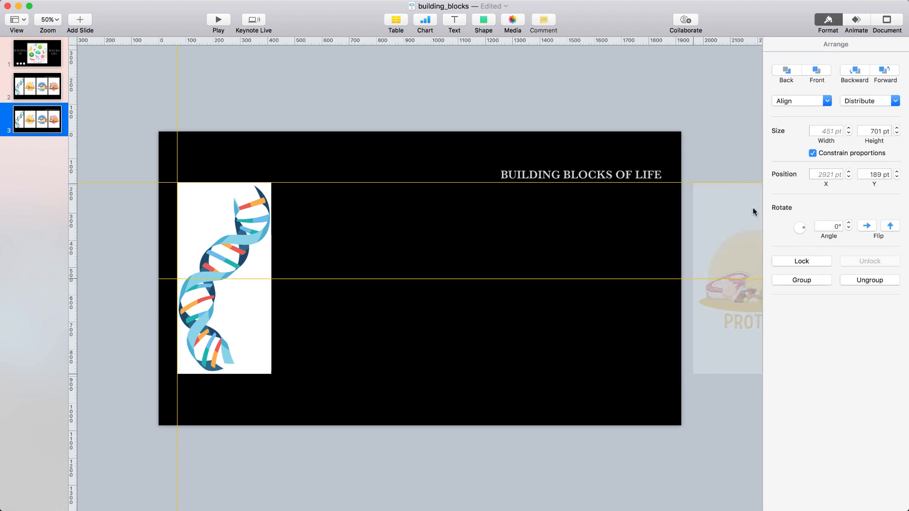
{"action": "left_click", "coordinate": [559, 181]}
{"action": "left_click_drag", "start_coordinate": [559, 182], "coordinate": [558, 402]}
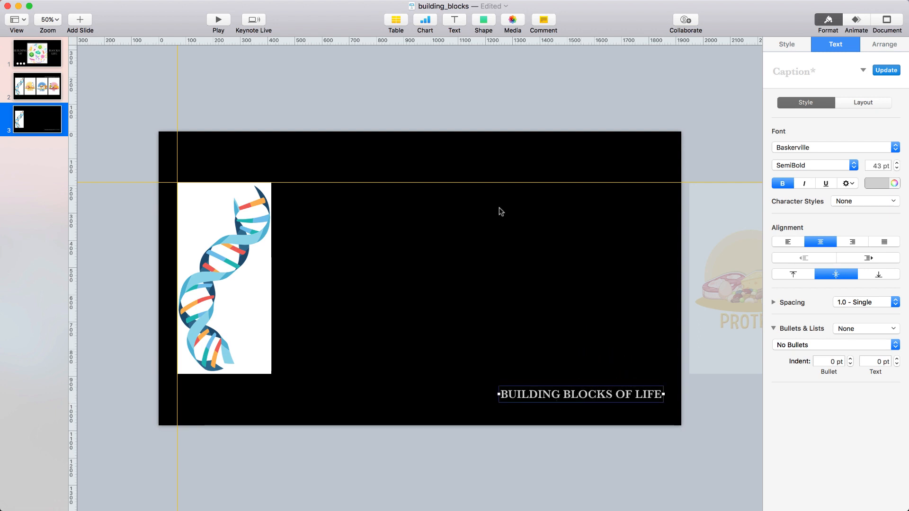
Add a light gray text box reading "Nucleic Acids" at 58 pt and move it to the slide's upper-right corner.
{"action": "left_click", "coordinate": [458, 27]}
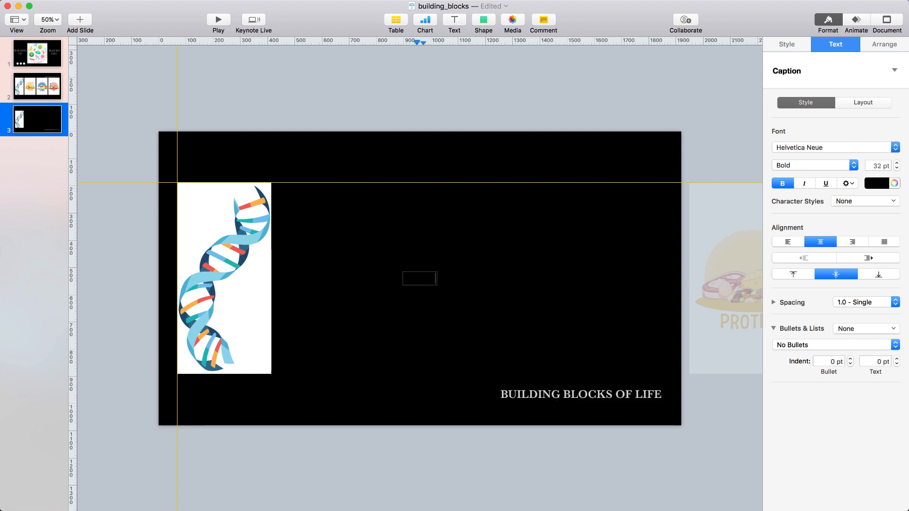
{"action": "key", "text": "super+a"}
{"action": "left_click", "coordinate": [878, 182]}
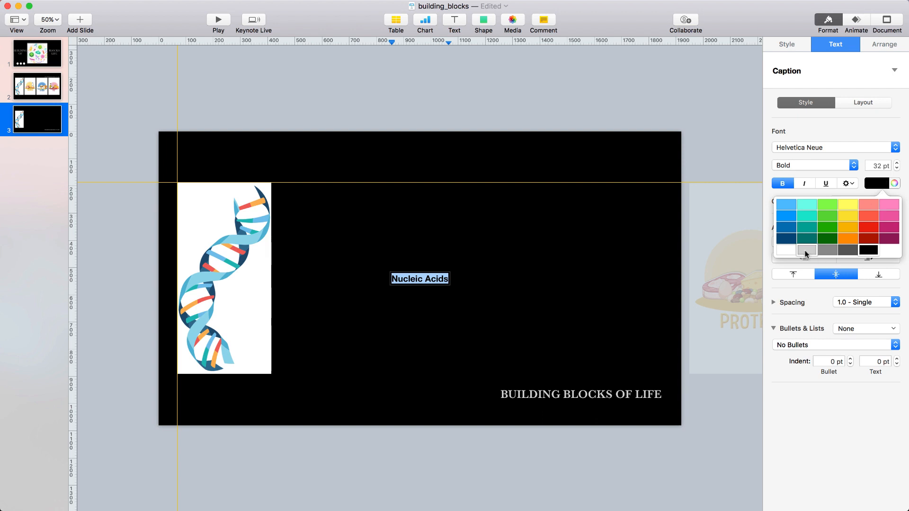
{"action": "left_click", "coordinate": [805, 251]}
{"action": "left_click", "coordinate": [897, 163]}
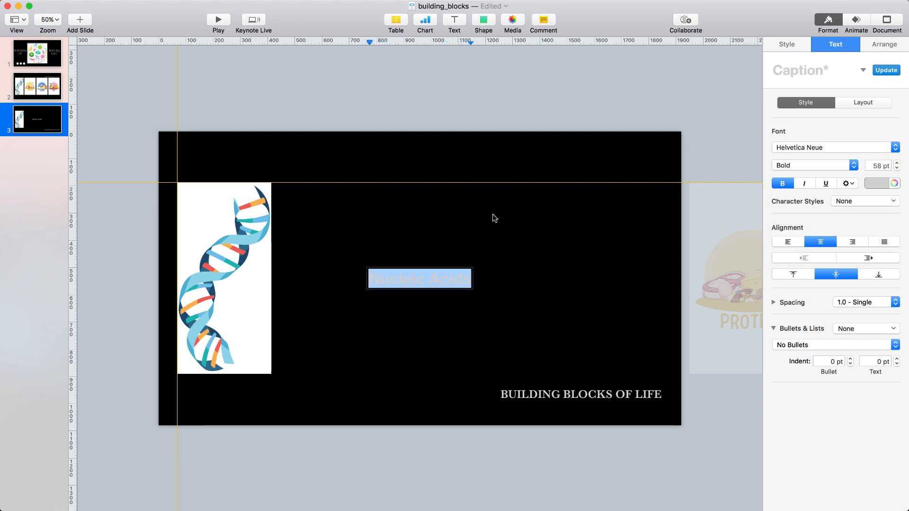
{"action": "left_click_drag", "start_coordinate": [455, 289], "coordinate": [649, 190]}
Set the "Nucleic Acids" heading to Baskerville at 83 pt and shift it left to line up with the title below.
{"action": "left_click", "coordinate": [881, 149]}
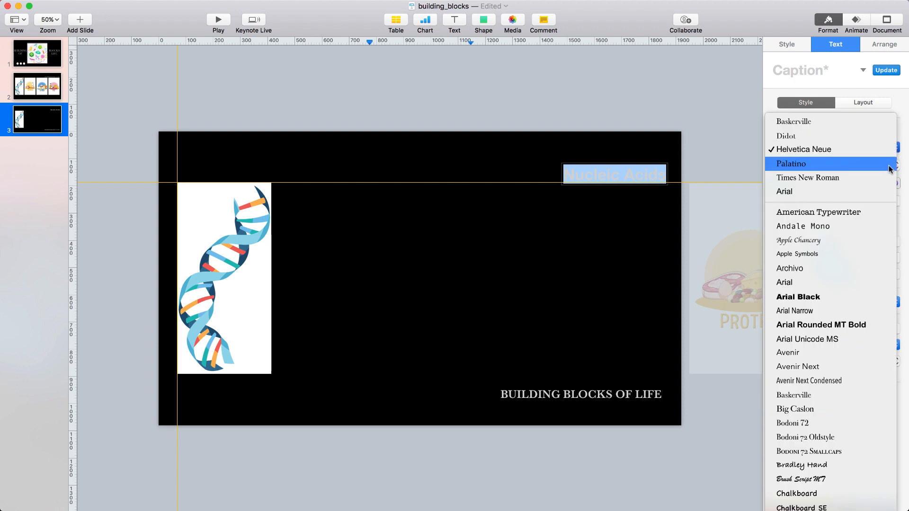
{"action": "left_click", "coordinate": [880, 122]}
{"action": "left_click", "coordinate": [897, 163]}
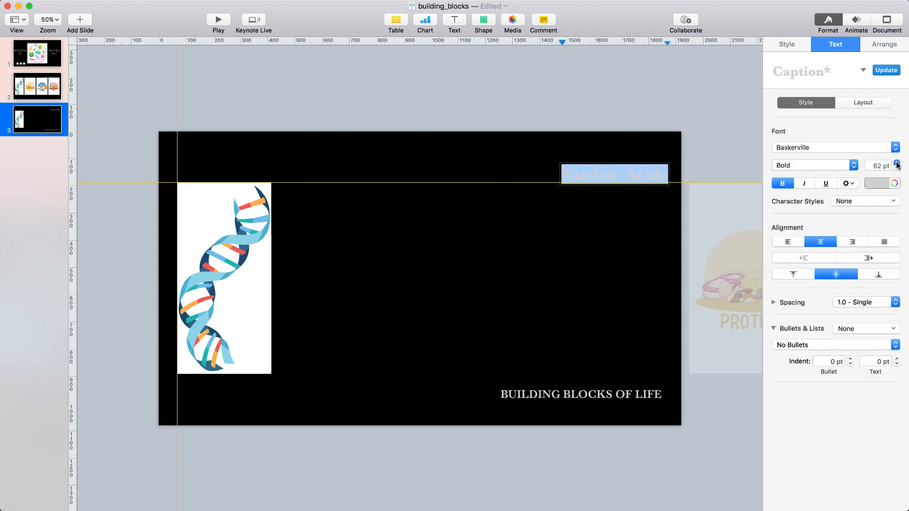
{"action": "left_click", "coordinate": [897, 163]}
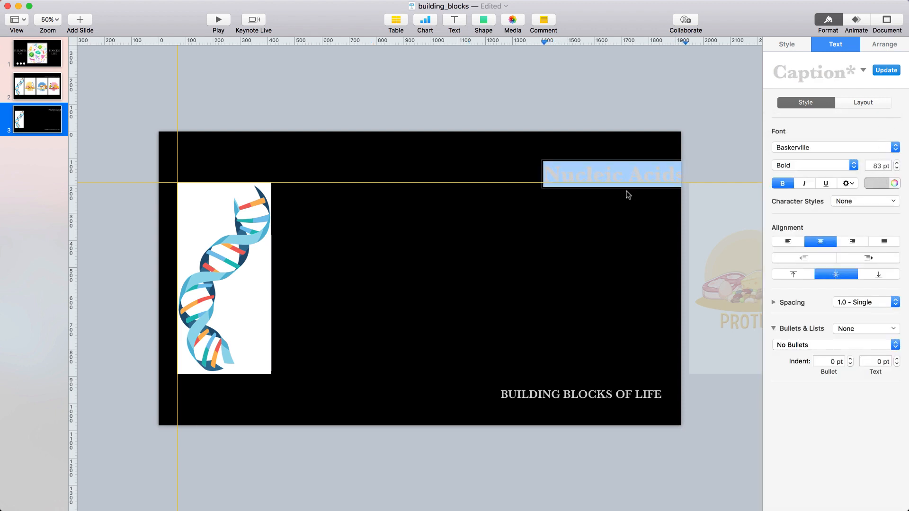
{"action": "left_click", "coordinate": [602, 189]}
{"action": "left_click_drag", "start_coordinate": [600, 179], "coordinate": [578, 179]}
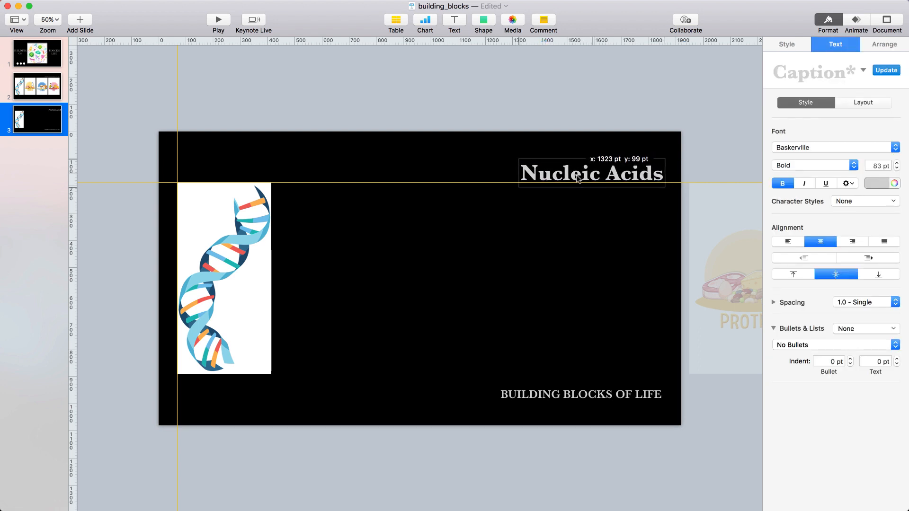
{"action": "left_click", "coordinate": [553, 211]}
Add an empty text box stretching from beside the DNA picture to the right end of the "Nucleic Acids" heading.
{"action": "scroll", "coordinate": [538, 86], "scroll_direction": "down", "scroll_amount": 1}
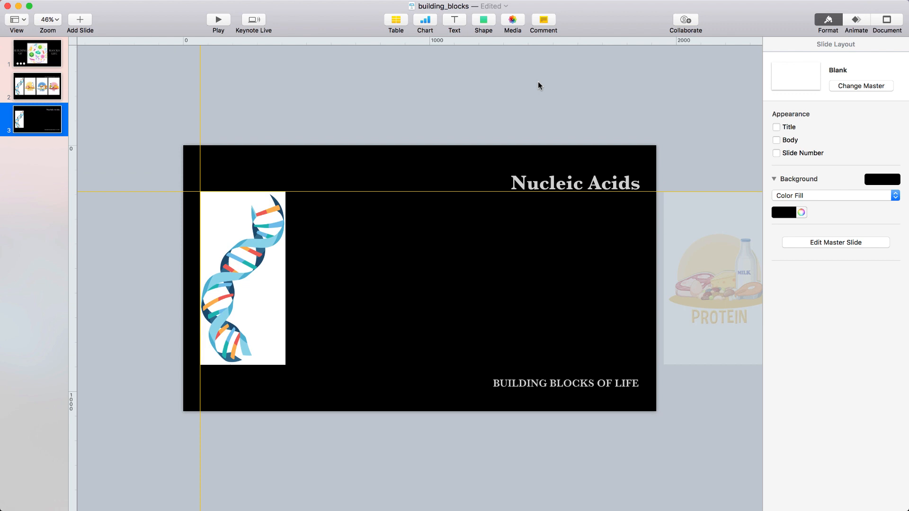
{"action": "left_click", "coordinate": [450, 22]}
{"action": "left_click_drag", "start_coordinate": [430, 283], "coordinate": [625, 279]}
{"action": "left_click_drag", "start_coordinate": [416, 282], "coordinate": [295, 283]}
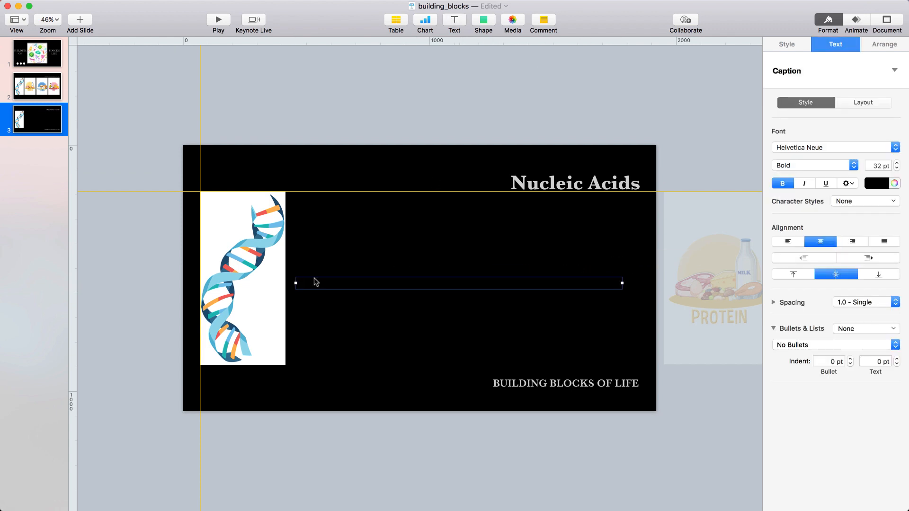
{"action": "left_click_drag", "start_coordinate": [622, 284], "coordinate": [639, 284]}
Fill the text box with two bullet lines on DNA and RNA coding genetic information and their nucleotides, coloured light gray.
{"action": "left_click", "coordinate": [879, 184]}
{"action": "left_click", "coordinate": [805, 249]}
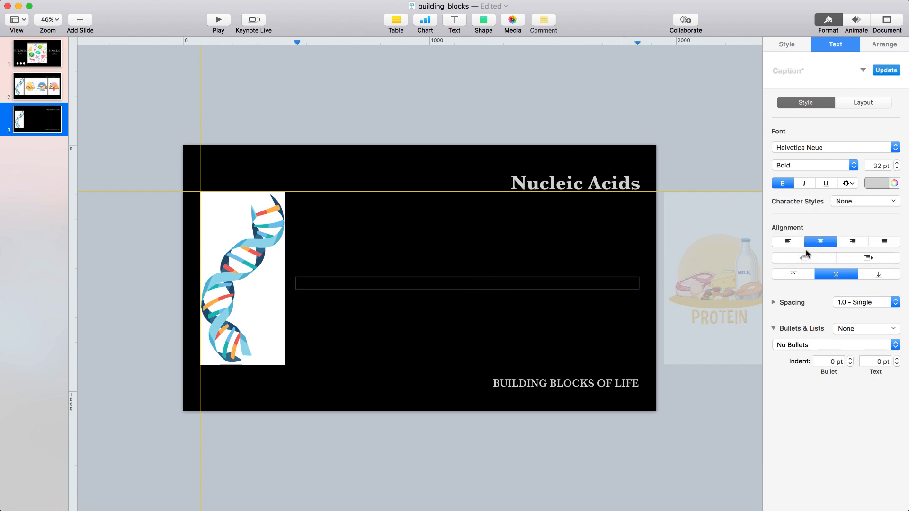
{"action": "key", "text": "super+a"}
{"action": "left_click", "coordinate": [874, 184]}
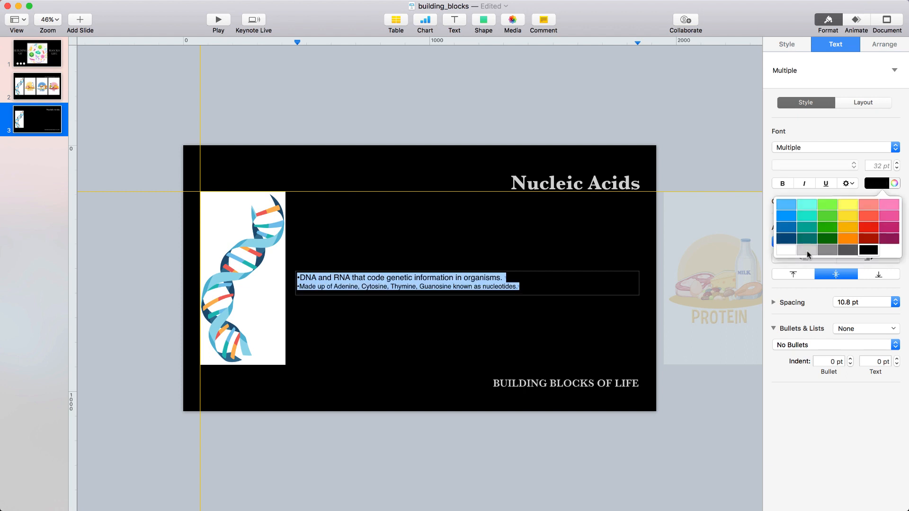
{"action": "left_click", "coordinate": [806, 251]}
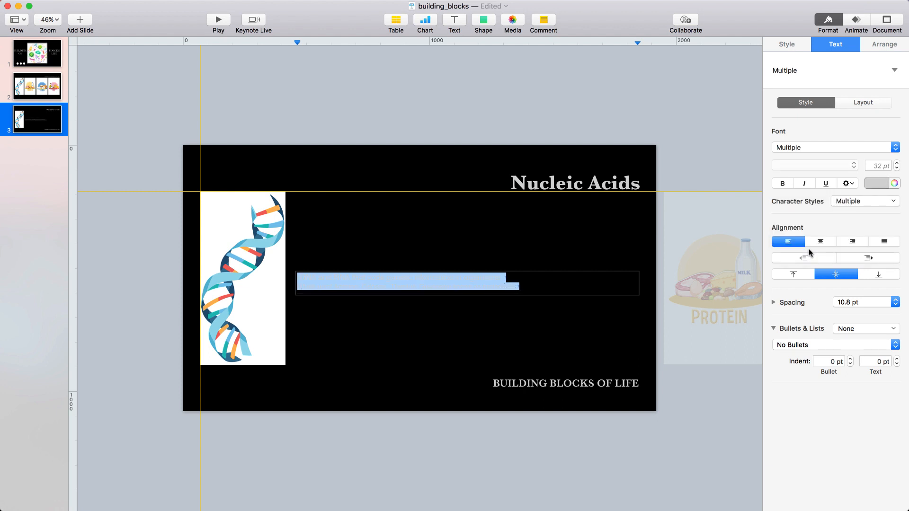
Set both nucleic acid bullet lines to Arial Regular at 84 pt.
{"action": "left_click", "coordinate": [896, 163]}
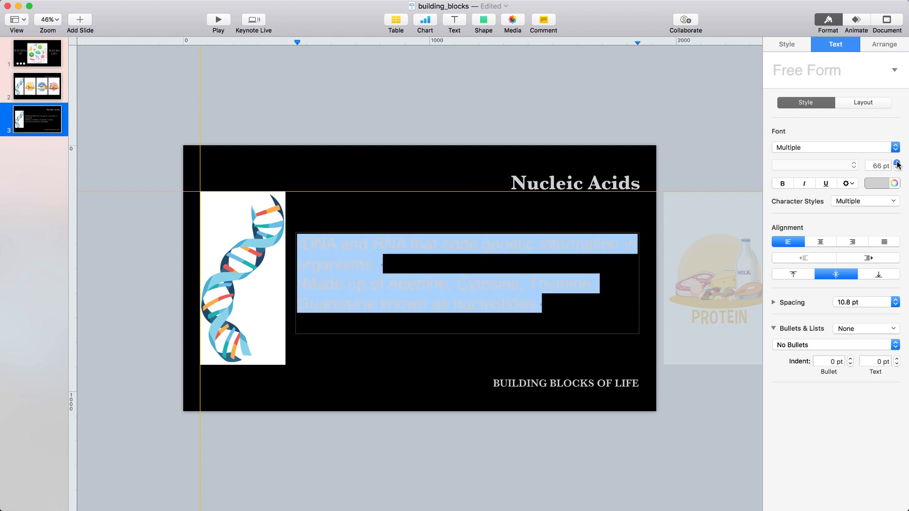
{"action": "left_click", "coordinate": [895, 147]}
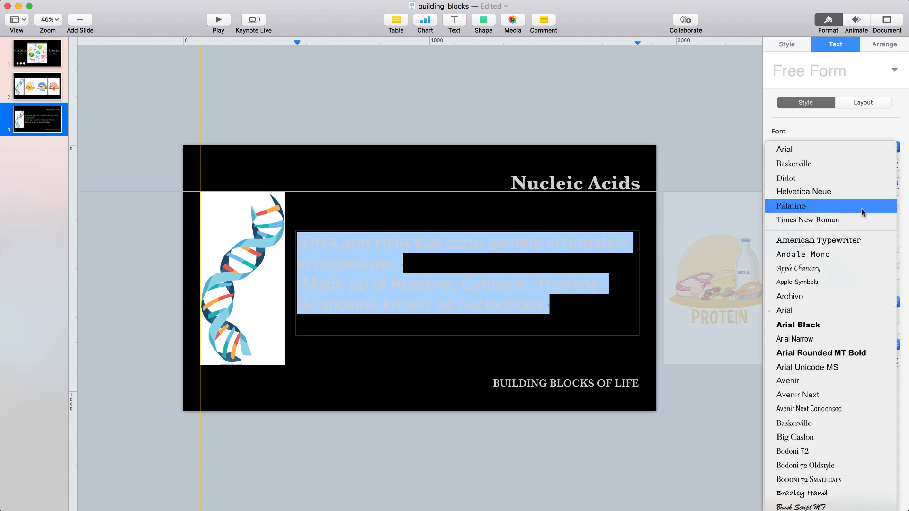
{"action": "left_click", "coordinate": [863, 149]}
{"action": "left_click", "coordinate": [895, 163]}
{"action": "left_click", "coordinate": [895, 163]}
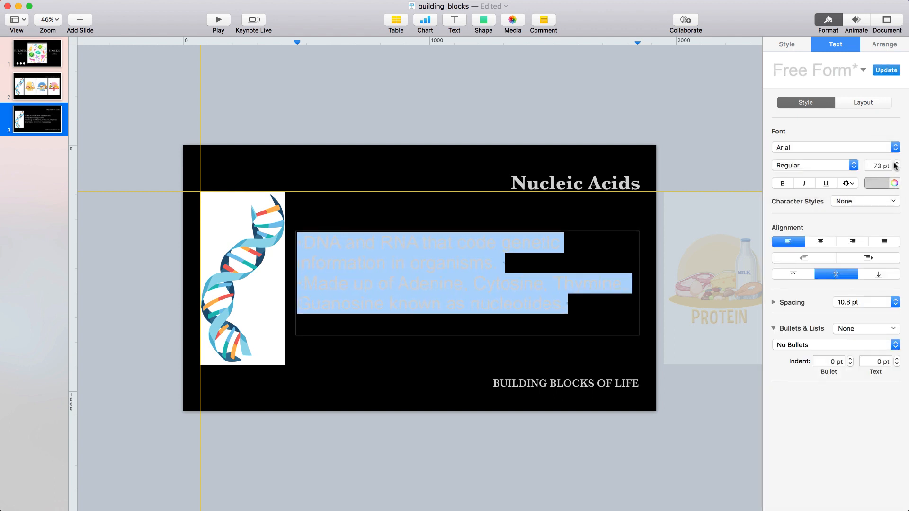
{"action": "left_click", "coordinate": [896, 163]}
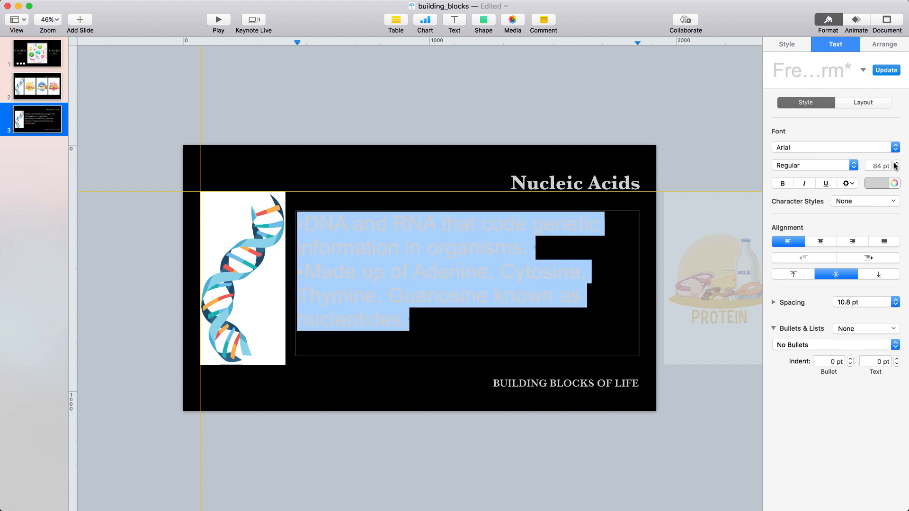
{"action": "left_click", "coordinate": [895, 163]}
{"action": "left_click", "coordinate": [543, 297]}
Duplicate slide 3 and move the DNA picture and its bullet text together off the left side of the copy.
{"action": "left_click", "coordinate": [50, 124]}
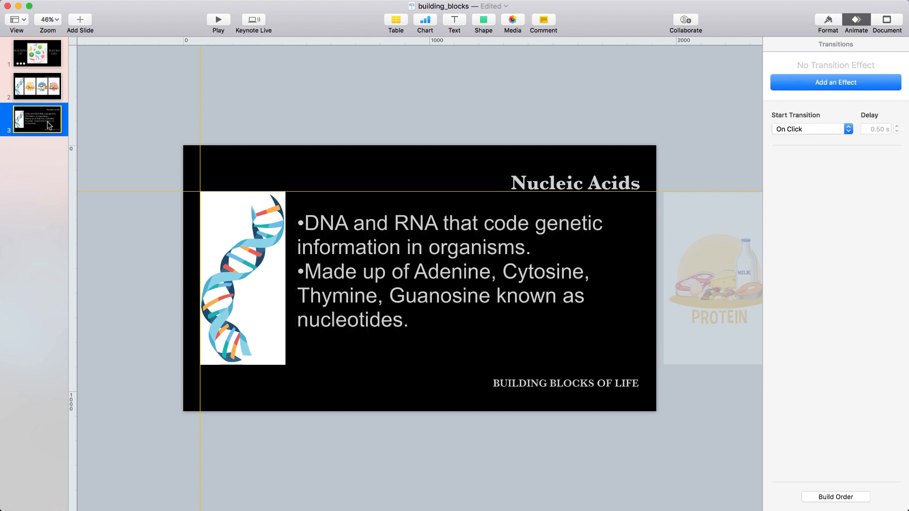
{"action": "right_click", "coordinate": [44, 121]}
{"action": "left_click", "coordinate": [98, 220]}
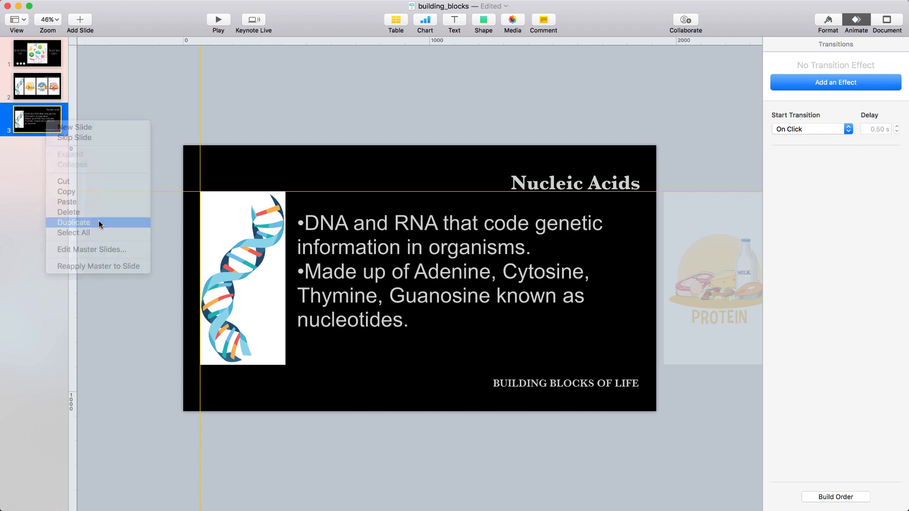
{"action": "left_click", "coordinate": [316, 280]}
{"action": "left_click", "coordinate": [223, 315], "text": "shift"}
{"action": "scroll", "coordinate": [223, 316], "scroll_direction": "down", "scroll_amount": 5}
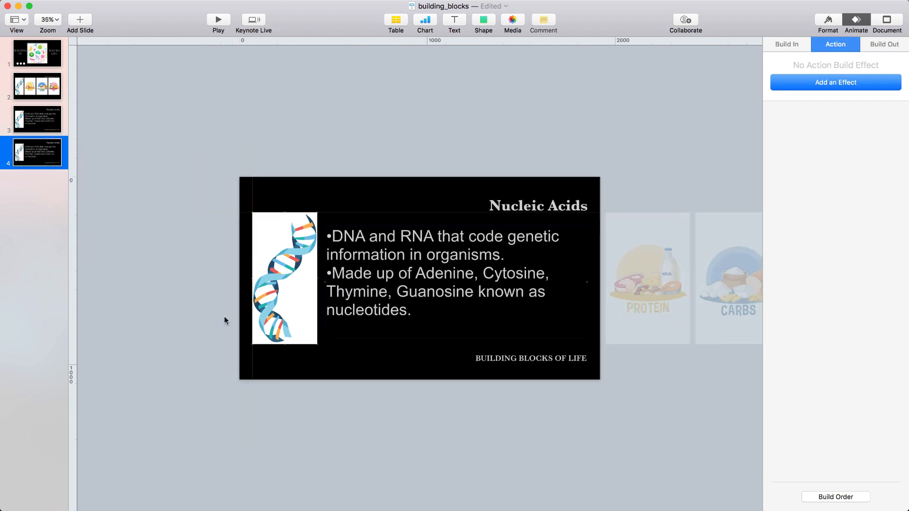
{"action": "left_click_drag", "start_coordinate": [303, 307], "coordinate": [82, 305]}
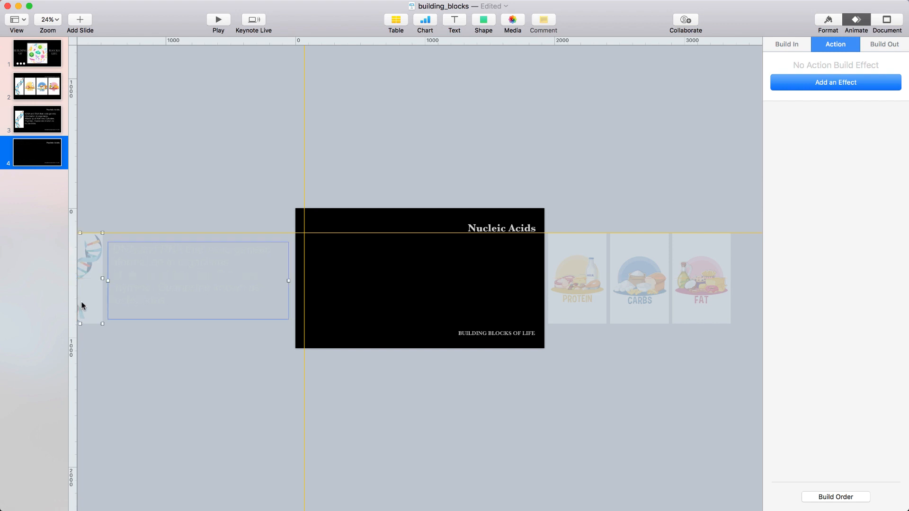
Move the PROTEIN panel onto the slide against the two guides and change the heading to "Amino Acids".
{"action": "left_click", "coordinate": [569, 278]}
{"action": "left_click_drag", "start_coordinate": [555, 281], "coordinate": [311, 279]}
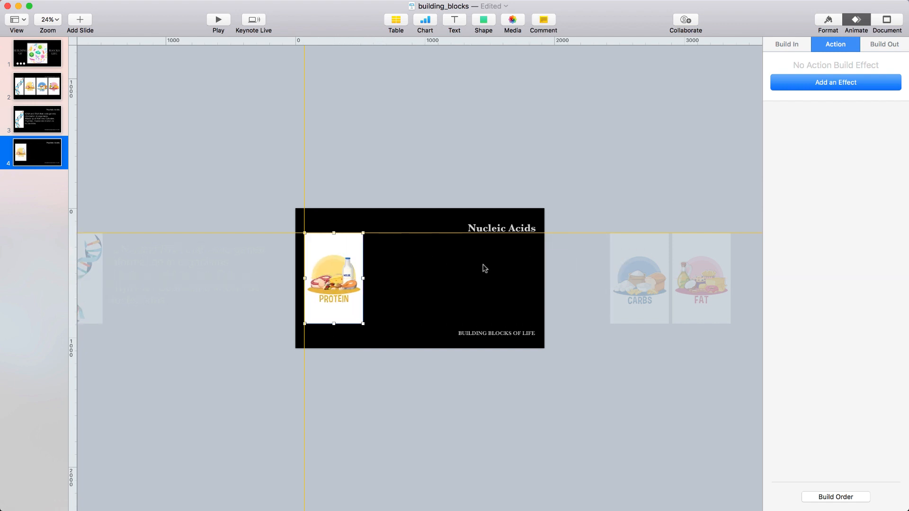
{"action": "left_click", "coordinate": [523, 231]}
{"action": "double_click", "coordinate": [520, 230]}
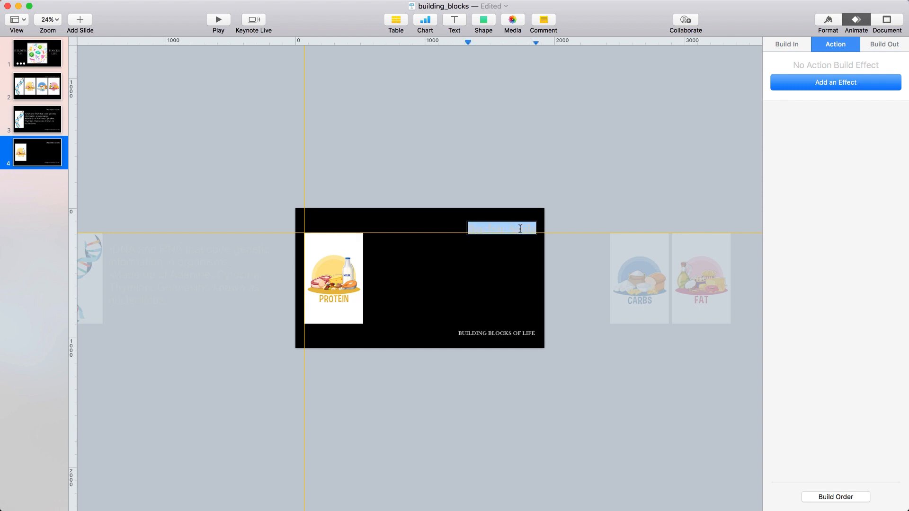
{"action": "type", "text": "Amino Acids"}
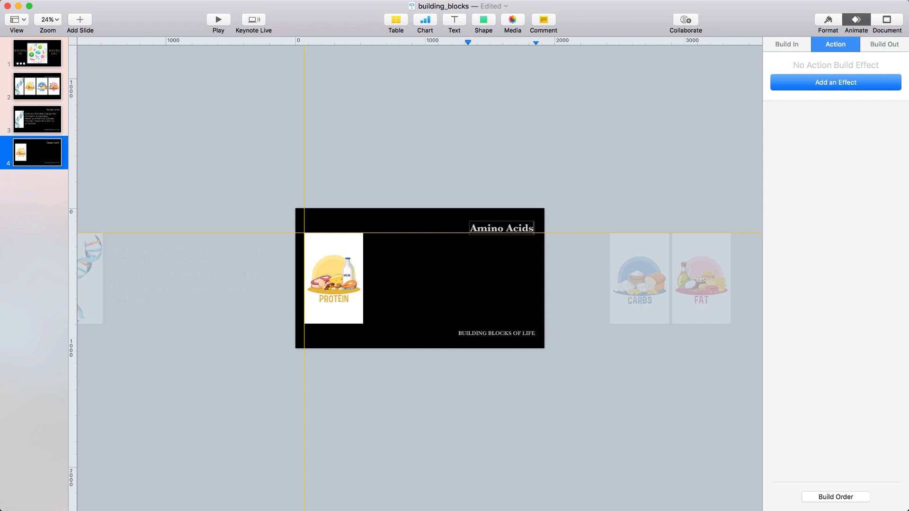
Add a wide text box beside the PROTEIN panel with the text on multiple cell functions such as enzymes, cell surface receptors and keratin (hair).
{"action": "left_click", "coordinate": [455, 27]}
{"action": "left_click_drag", "start_coordinate": [428, 281], "coordinate": [370, 280]}
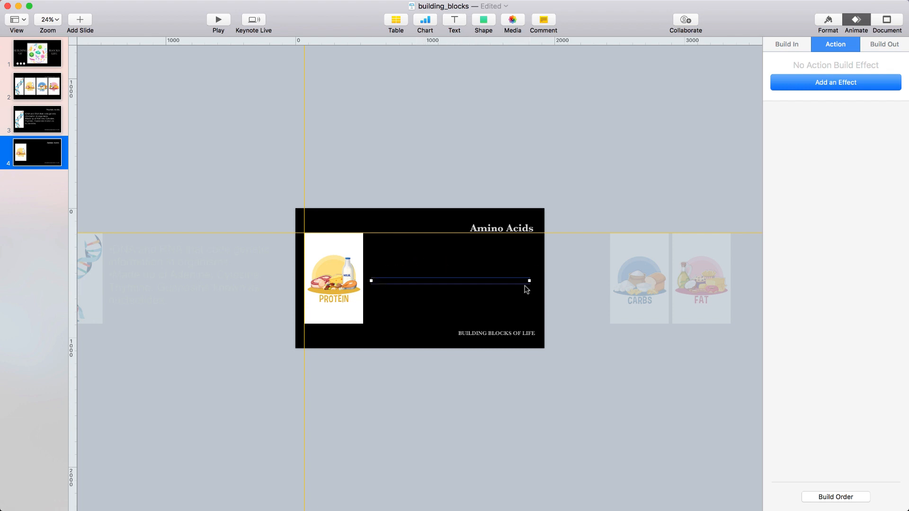
{"action": "left_click_drag", "start_coordinate": [530, 280], "coordinate": [533, 282]}
{"action": "triple_click", "coordinate": [449, 283]}
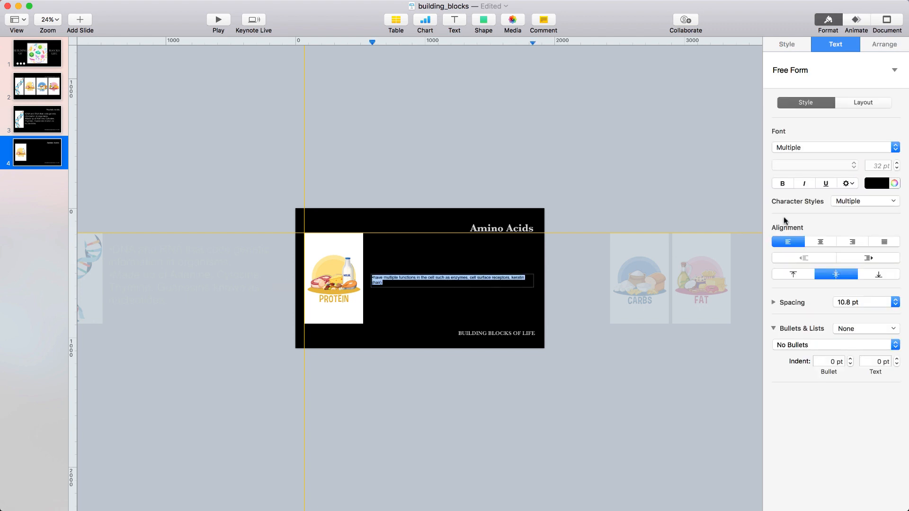
Format the text beside the PROTEIN panel in light gray Arial Regular at 85 pt.
{"action": "left_click", "coordinate": [875, 188]}
{"action": "left_click", "coordinate": [803, 250]}
{"action": "left_click", "coordinate": [896, 164]}
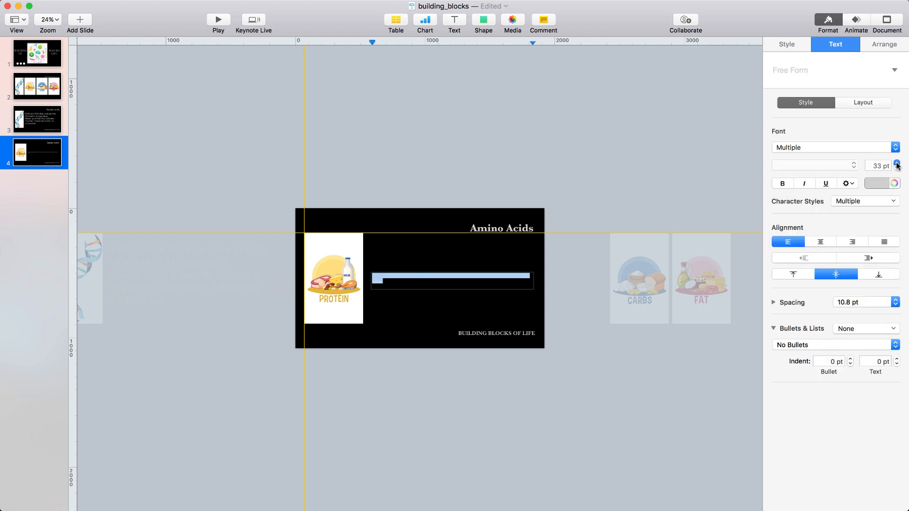
{"action": "left_click", "coordinate": [896, 163]}
{"action": "left_click", "coordinate": [896, 163]}
{"action": "left_click", "coordinate": [896, 164]}
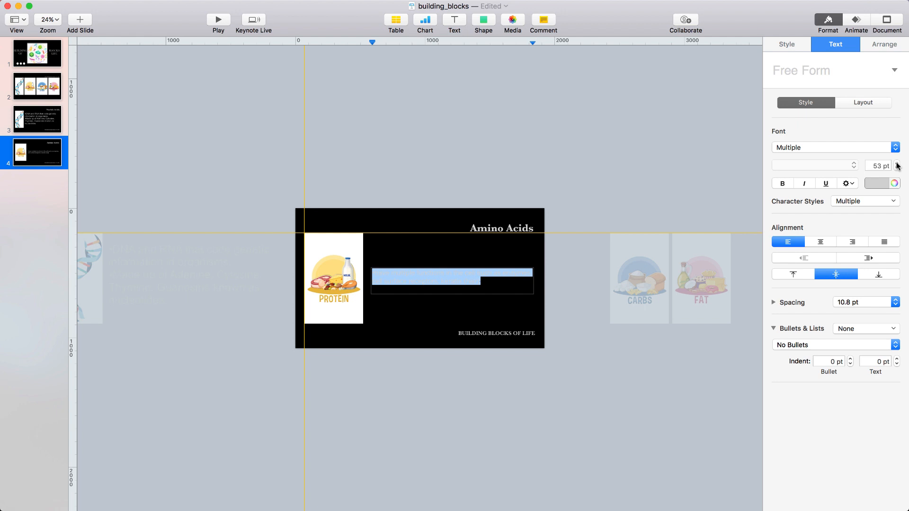
{"action": "left_click", "coordinate": [896, 163]}
{"action": "left_click", "coordinate": [896, 164]}
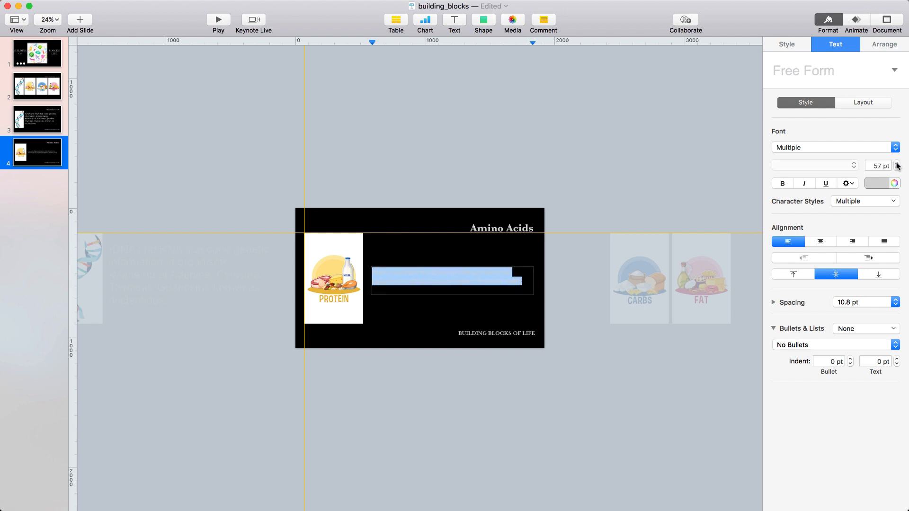
{"action": "left_click", "coordinate": [897, 163]}
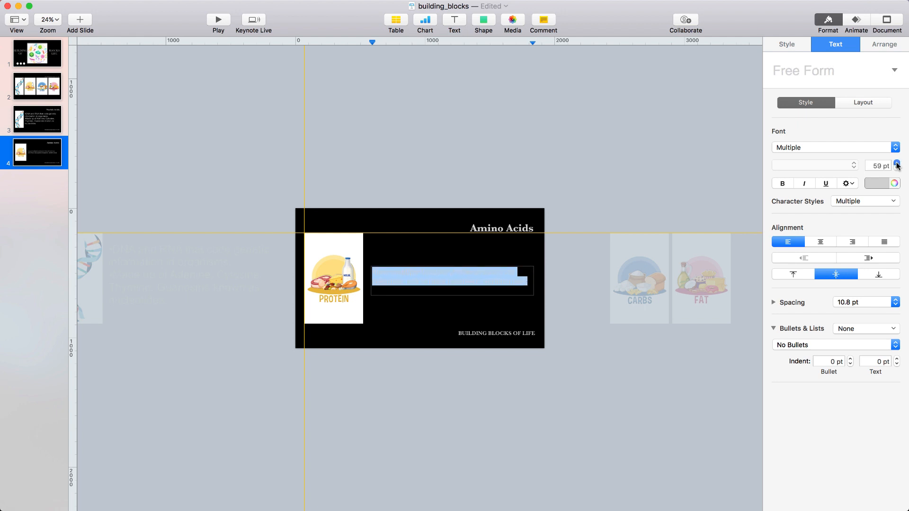
{"action": "left_click", "coordinate": [896, 163]}
{"action": "left_click", "coordinate": [896, 164]}
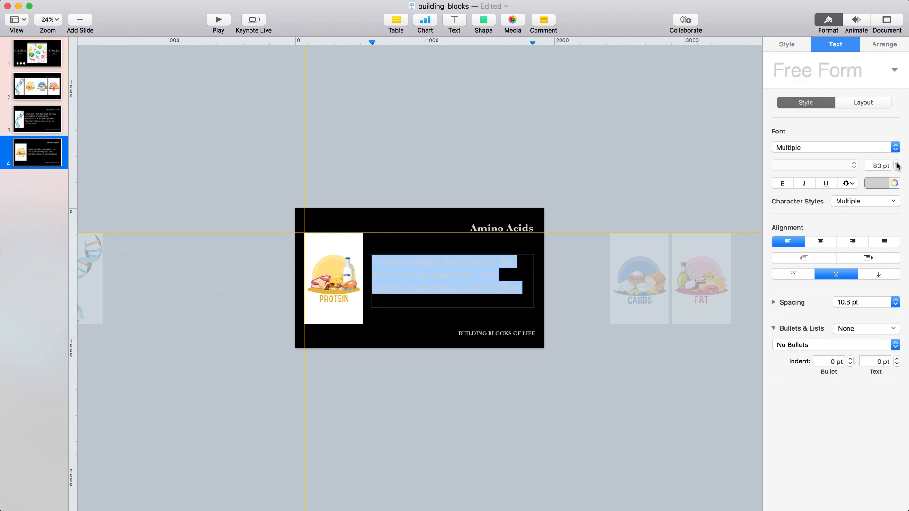
{"action": "left_click", "coordinate": [896, 163]}
{"action": "left_click", "coordinate": [895, 149]}
{"action": "left_click", "coordinate": [879, 149]}
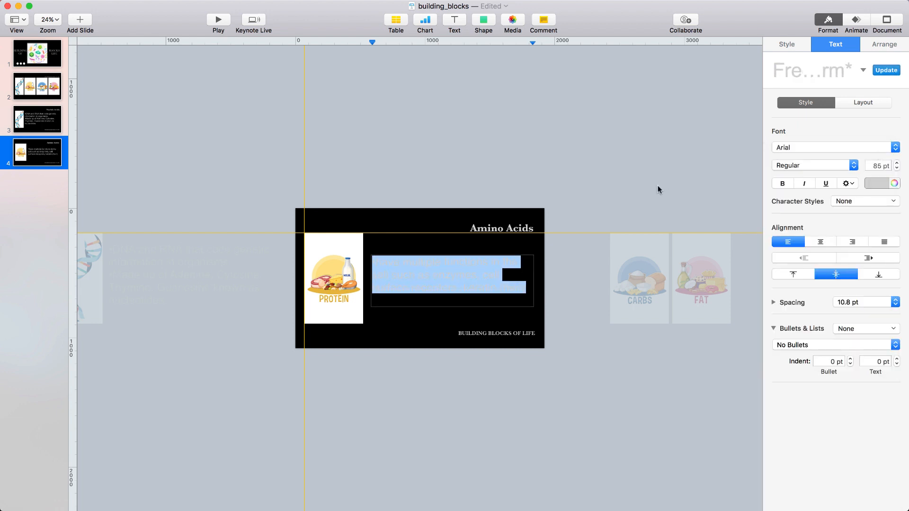
Turn the text on multiple cell functions into a bulleted list item.
{"action": "left_click", "coordinate": [465, 281]}
{"action": "left_click", "coordinate": [866, 329]}
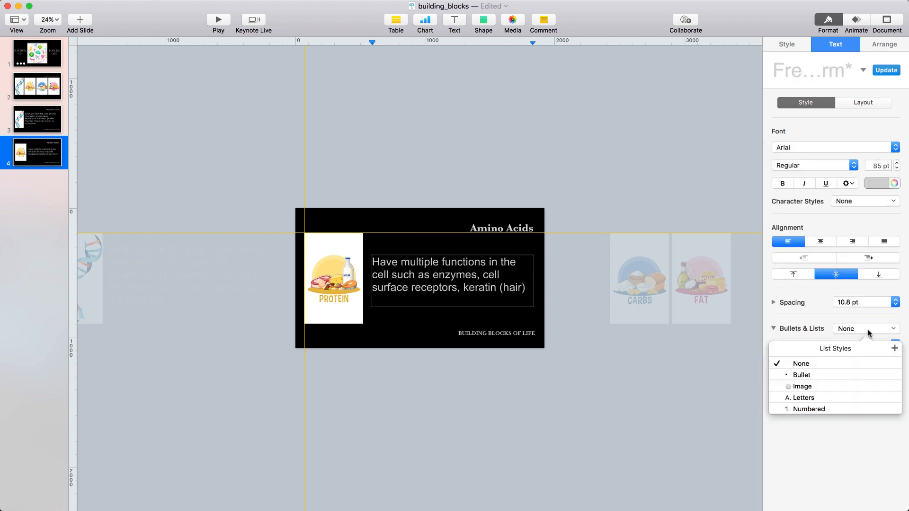
{"action": "left_click", "coordinate": [805, 377]}
Add a second bullet reading "Several amino acids linked together make a protein".
{"action": "key", "text": "Return"}
{"action": "type", "text": "Amino a"}
{"action": "key", "text": "BackSpace"}
{"action": "key", "text": "BackSpace"}
{"action": "key", "text": "BackSpace"}
{"action": "key", "text": "BackSpace"}
{"action": "key", "text": "BackSpace"}
{"action": "key", "text": "BackSpace"}
{"action": "key", "text": "BackSpace"}
{"action": "type", "text": "Several "}
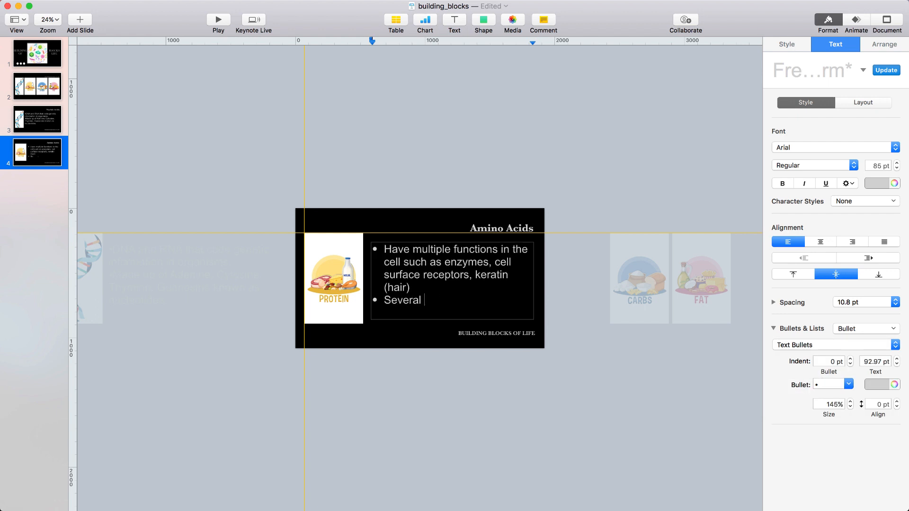
{"action": "type", "text": "amino acids linked together make a protein"}
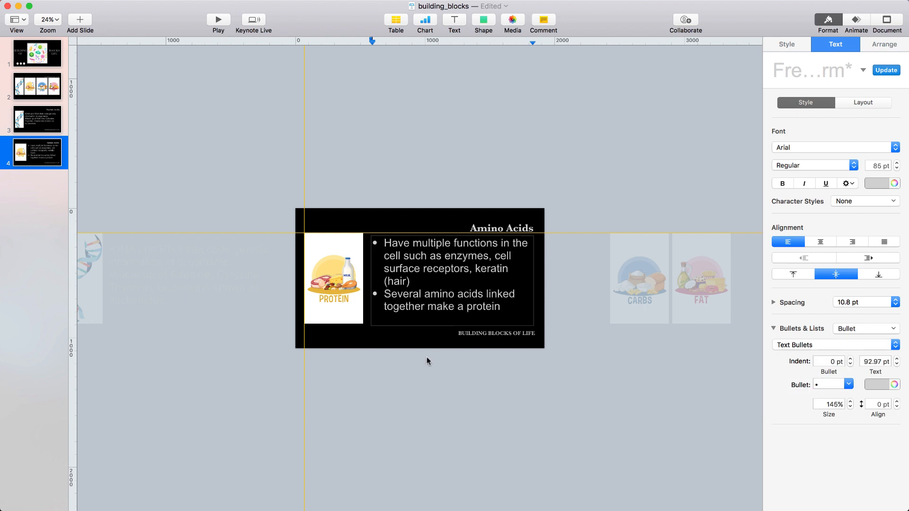
Duplicate slide 4 and move the PROTEIN panel and its bullet text together off the left side of the copy.
{"action": "right_click", "coordinate": [49, 147]}
{"action": "left_click", "coordinate": [71, 252]}
{"action": "left_click", "coordinate": [428, 265]}
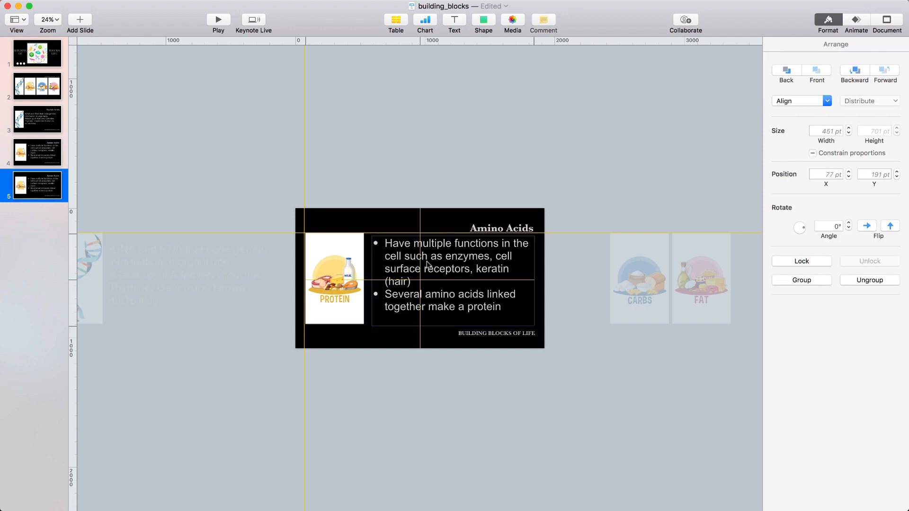
{"action": "left_click_drag", "start_coordinate": [427, 262], "coordinate": [181, 263]}
Move the CARBS panel onto the slide against the two guides and change the heading to "Sugars".
{"action": "left_click_drag", "start_coordinate": [635, 269], "coordinate": [330, 269]}
{"action": "triple_click", "coordinate": [499, 228]}
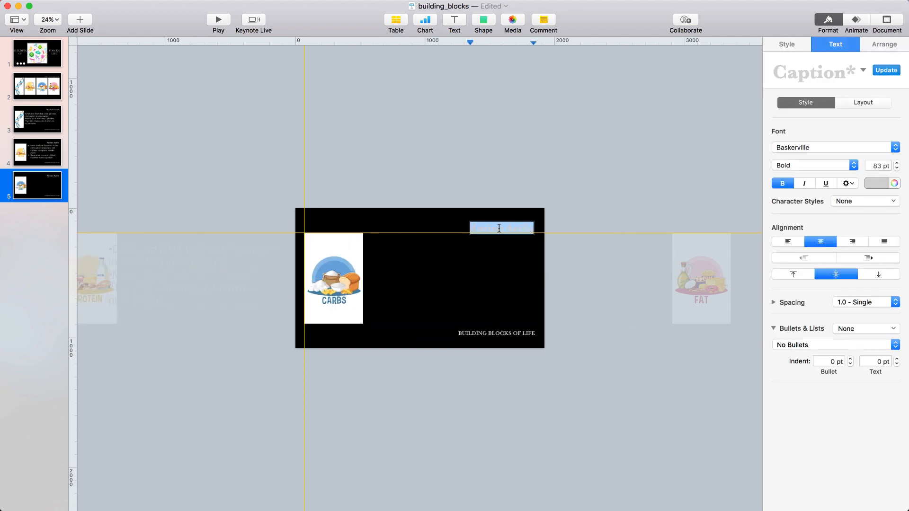
{"action": "type", "text": "Sugars"}
Add a text box about 1253 pt wide beside the CARBS panel with the text on sugars as an energy source and examples.
{"action": "left_click", "coordinate": [454, 20]}
{"action": "left_click_drag", "start_coordinate": [426, 281], "coordinate": [371, 281]}
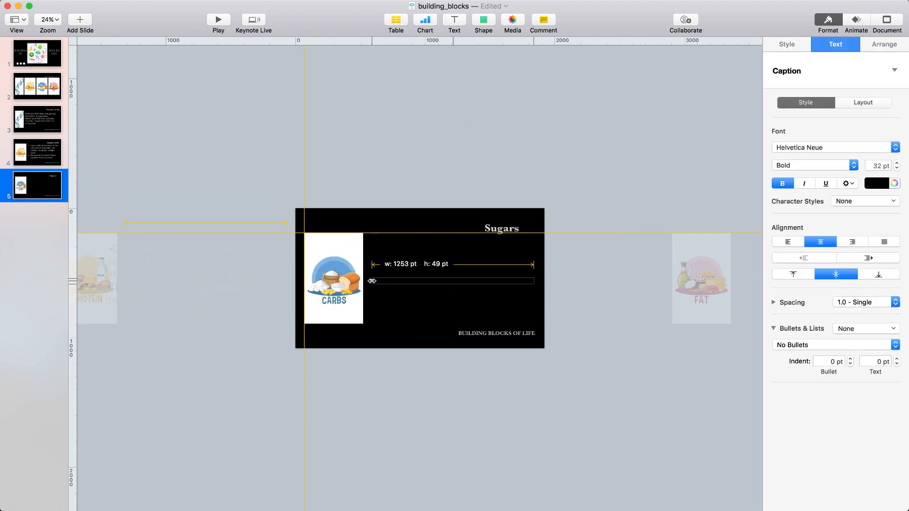
{"action": "double_click", "coordinate": [452, 281]}
{"action": "key", "text": "super+v"}
Format the sugars text in light gray Arial Regular at 85 pt.
{"action": "key", "text": "super+a"}
{"action": "left_click", "coordinate": [875, 183]}
{"action": "left_click", "coordinate": [861, 194]}
{"action": "left_click", "coordinate": [861, 147]}
{"action": "left_click", "coordinate": [814, 189]}
{"action": "left_click", "coordinate": [881, 165]}
{"action": "type", "text": "85"}
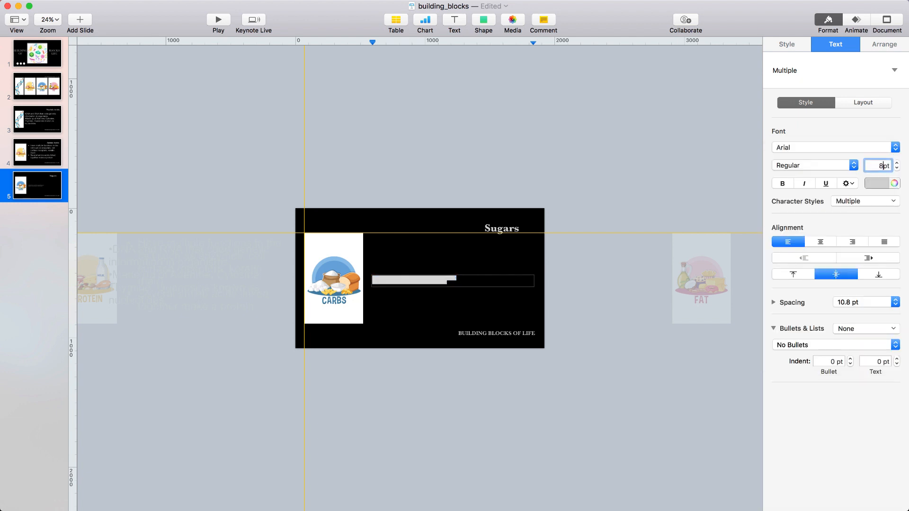
{"action": "key", "text": "Return"}
Delete the pasted bullet characters at the start of both sugars text lines.
{"action": "left_click", "coordinate": [376, 256]}
{"action": "key", "text": "BackSpace"}
{"action": "key", "text": "Down"}
{"action": "key", "text": "Down"}
{"action": "key", "text": "Right"}
{"action": "key", "text": "BackSpace"}
Apply bullet list formatting to the energy source line and the examples line.
{"action": "key", "text": "Up"}
{"action": "key", "text": "Up"}
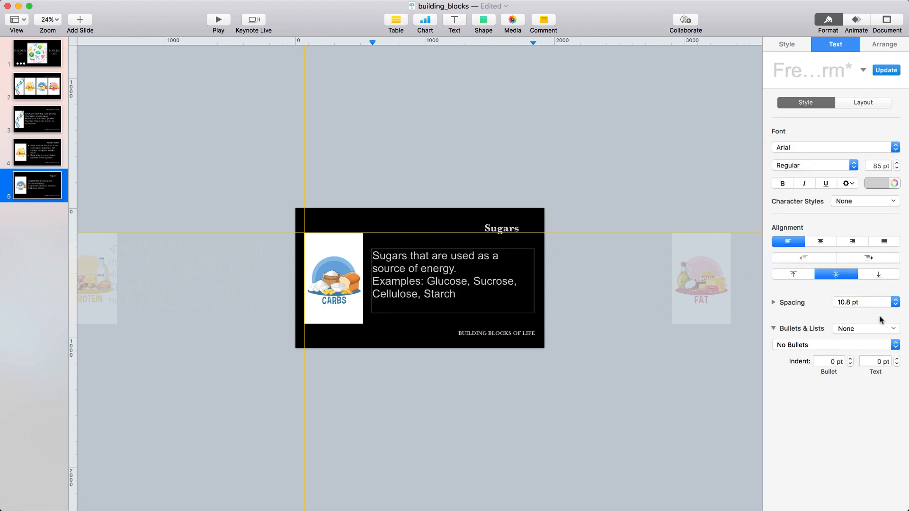
{"action": "left_click", "coordinate": [886, 345]}
{"action": "left_click", "coordinate": [871, 353]}
{"action": "key", "text": "Down"}
{"action": "key", "text": "Down"}
{"action": "left_click", "coordinate": [866, 329]}
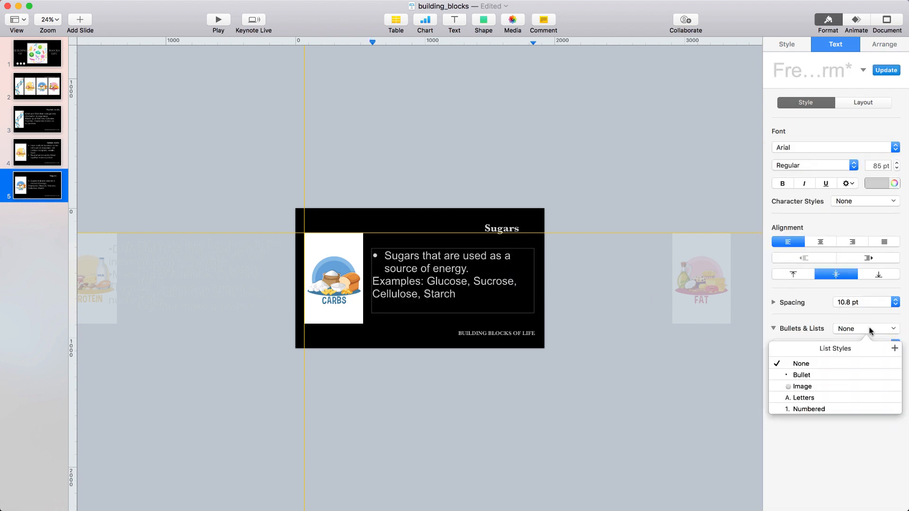
{"action": "left_click", "coordinate": [804, 375]}
{"action": "left_click", "coordinate": [426, 369]}
Duplicate slide 5 and move the CARBS panel and its bullet text together off the left side of the copy.
{"action": "right_click", "coordinate": [39, 188]}
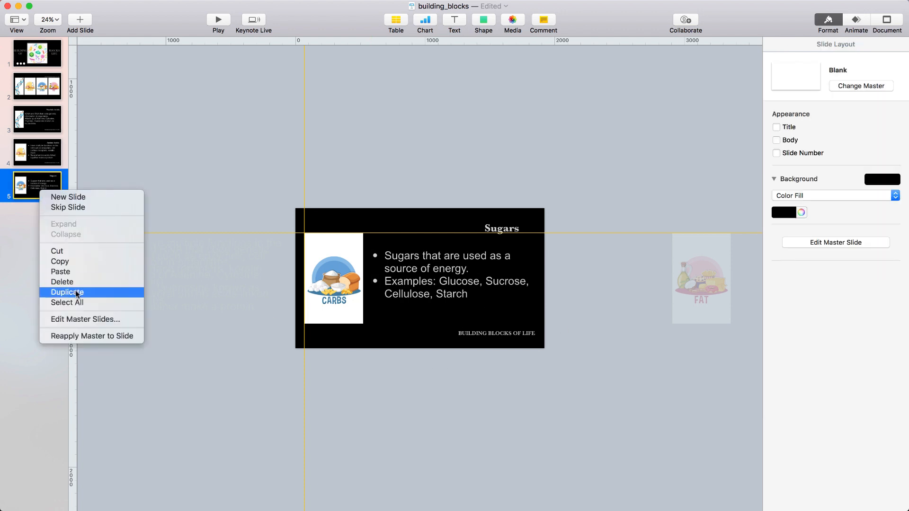
{"action": "left_click", "coordinate": [78, 291]}
{"action": "left_click", "coordinate": [327, 312]}
{"action": "left_click", "coordinate": [391, 283], "text": "shift"}
{"action": "left_click_drag", "start_coordinate": [392, 284], "coordinate": [145, 283]}
Move the FAT panel onto the slide against the two guides and change the heading to "Fatty Acids".
{"action": "left_click_drag", "start_coordinate": [681, 267], "coordinate": [313, 267]}
{"action": "double_click", "coordinate": [501, 229]}
{"action": "type", "text": "Fatty Acids"}
Add a wide text box beside the FAT panel with the lines "Also known as Lipids." and "Fats, oils, cholesterol".
{"action": "left_click", "coordinate": [454, 20]}
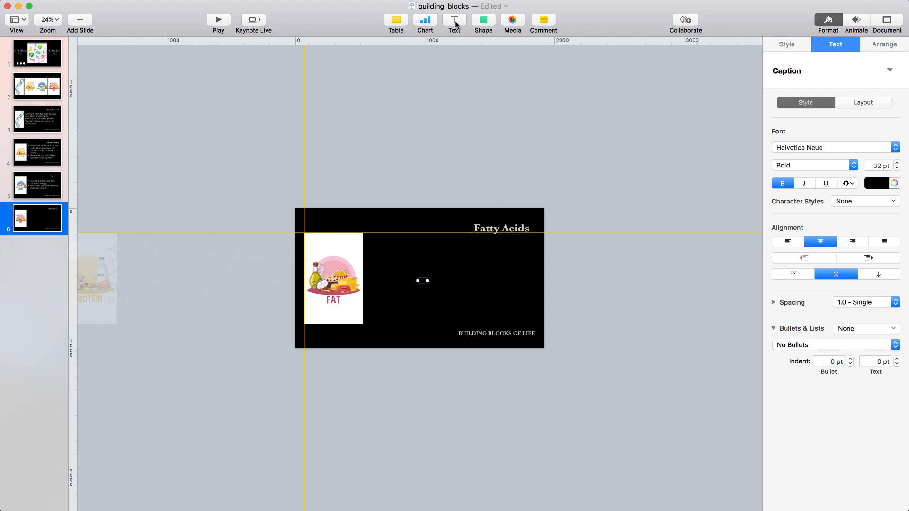
{"action": "left_click_drag", "start_coordinate": [427, 281], "coordinate": [372, 283]}
{"action": "double_click", "coordinate": [453, 281]}
{"action": "type", "text": "Also known as Lipids. Fats, oils, cholesterol"}
Format the lipids text as a left-aligned bulleted list in light gray Arial at 85 pt.
{"action": "key", "text": "super+a"}
{"action": "left_click", "coordinate": [875, 183]}
{"action": "left_click", "coordinate": [854, 214]}
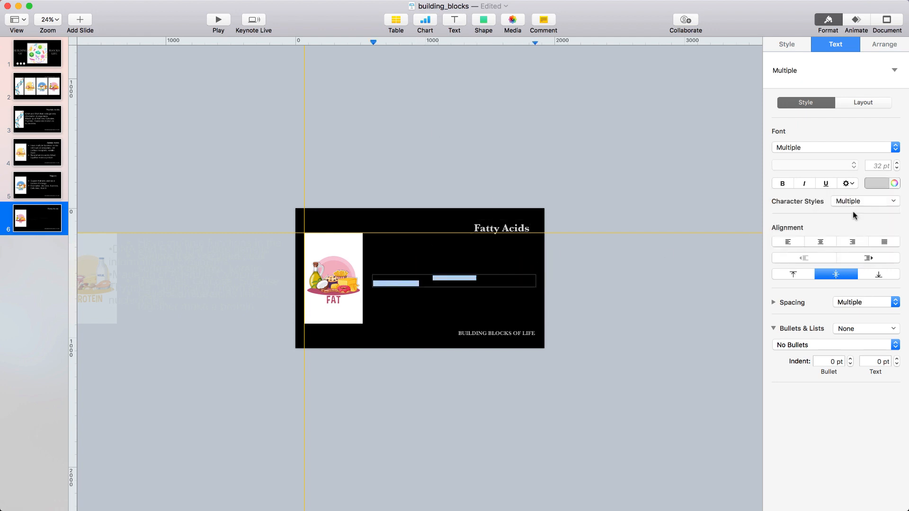
{"action": "left_click", "coordinate": [835, 147]}
{"action": "left_click", "coordinate": [791, 265]}
{"action": "double_click", "coordinate": [877, 166]}
{"action": "type", "text": "85"}
{"action": "key", "text": "Return"}
{"action": "left_click", "coordinate": [788, 240]}
{"action": "left_click", "coordinate": [866, 328]}
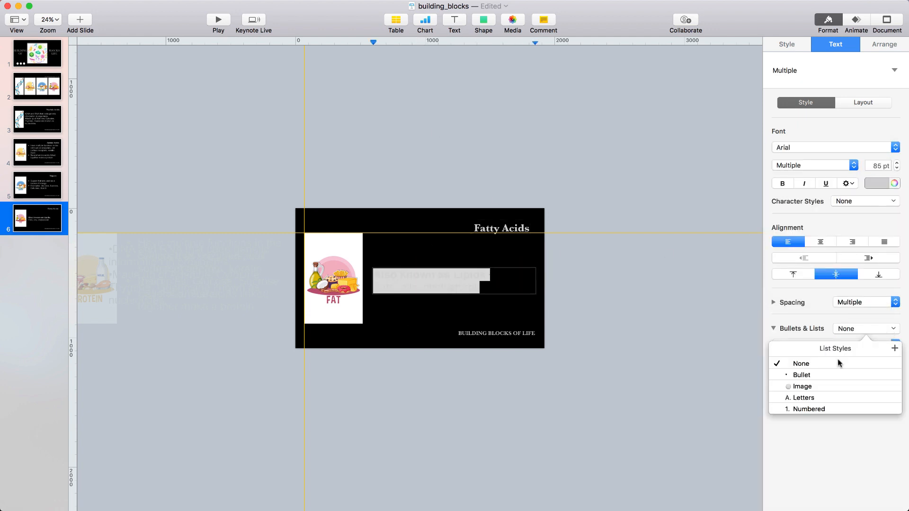
{"action": "left_click", "coordinate": [802, 373]}
Remove the bold from "Also known as" and end the "Fats, oils, cholesterol" bullet with a period.
{"action": "left_click", "coordinate": [418, 275]}
{"action": "left_click_drag", "start_coordinate": [463, 274], "coordinate": [385, 274]}
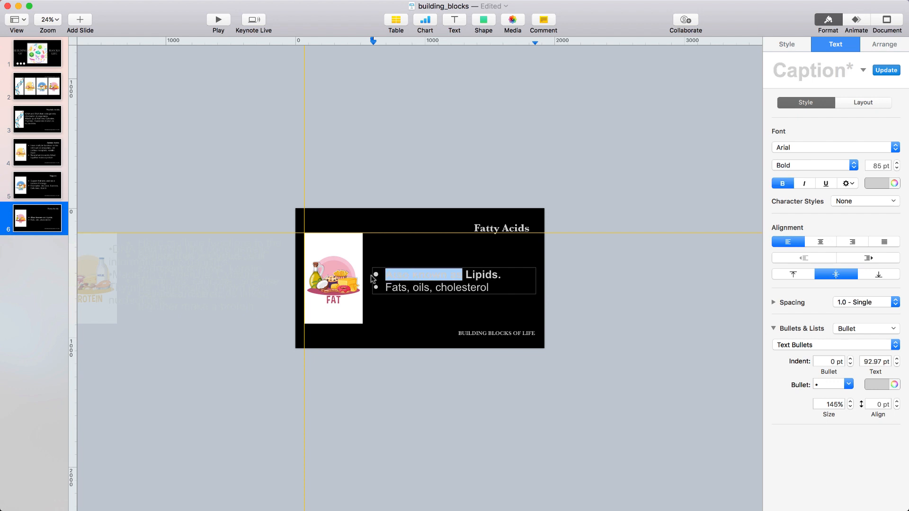
{"action": "key", "text": "super+b"}
{"action": "left_click", "coordinate": [489, 288]}
{"action": "type", "text": "."}
{"action": "left_click", "coordinate": [412, 364]}
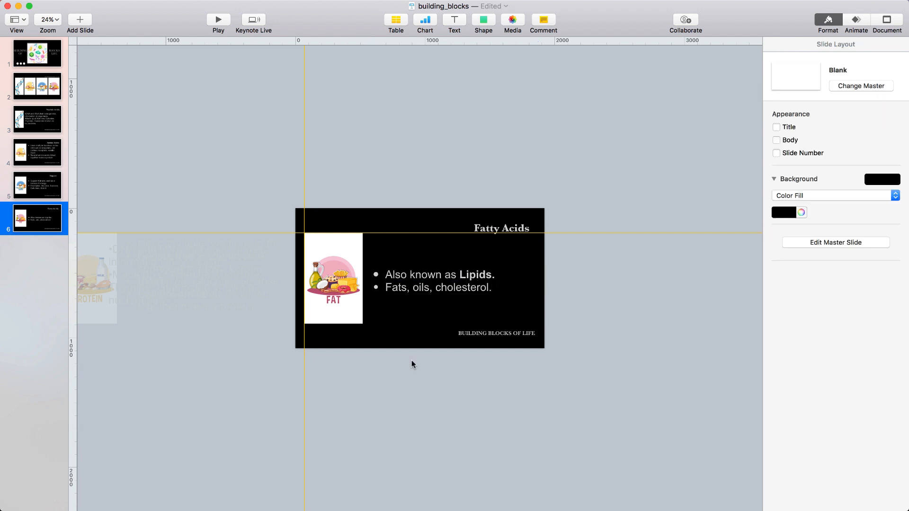
Add a Magic Move transition to the Nucleic Acids slide.
{"action": "left_click", "coordinate": [43, 121]}
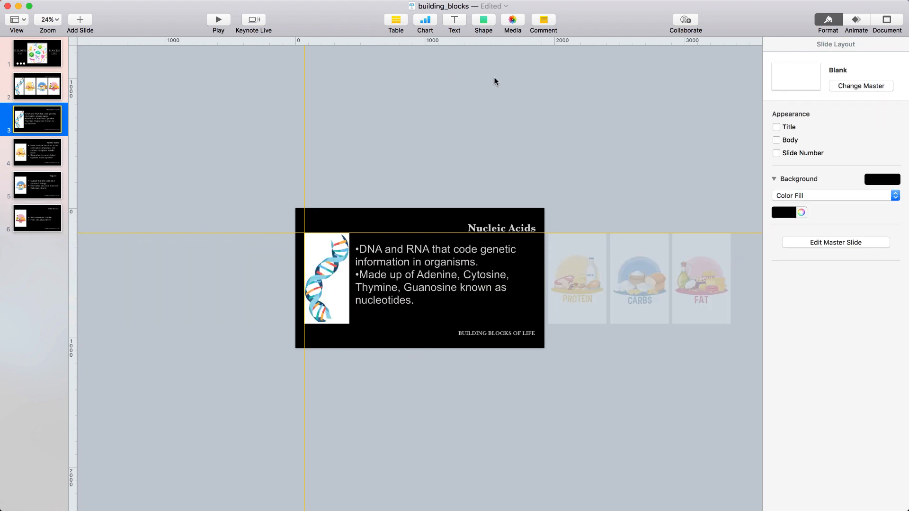
{"action": "left_click", "coordinate": [855, 22]}
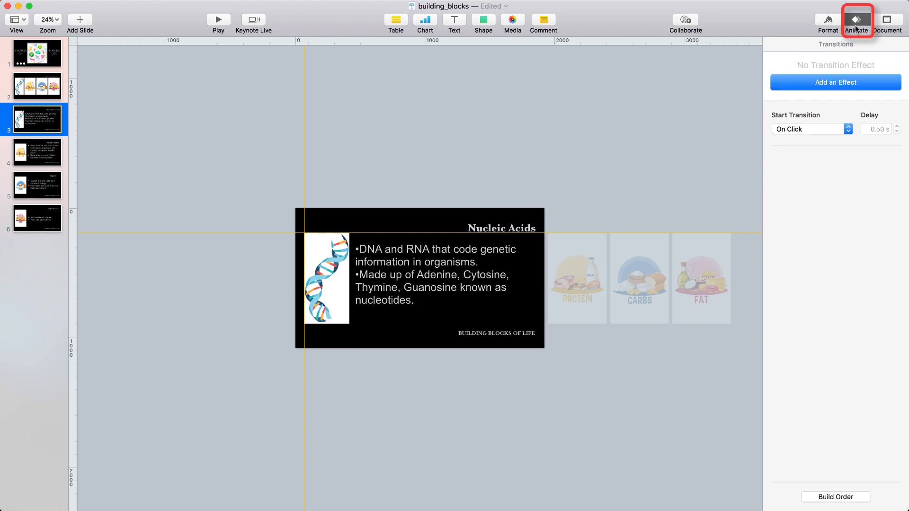
{"action": "left_click", "coordinate": [830, 82]}
{"action": "left_click", "coordinate": [820, 135]}
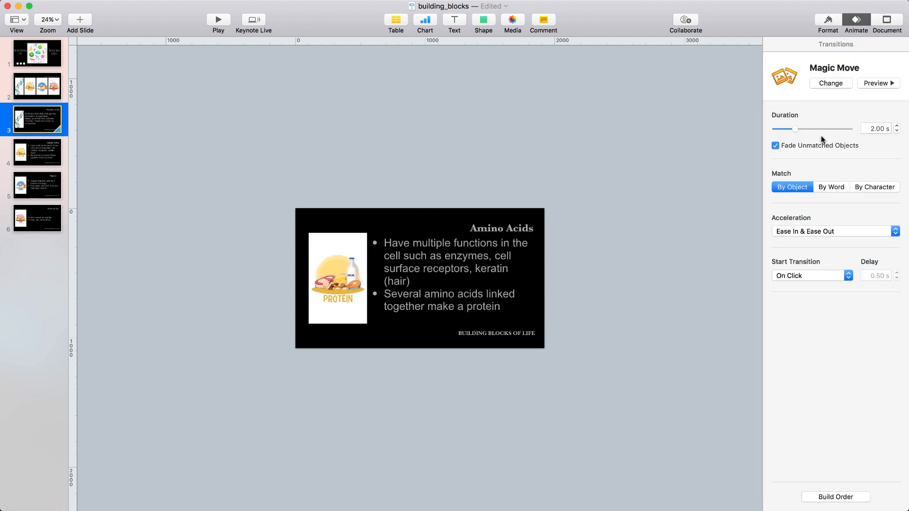
Add a Magic Move transition to both the Amino Acids slide and the Sugars slide.
{"action": "left_click", "coordinate": [56, 157]}
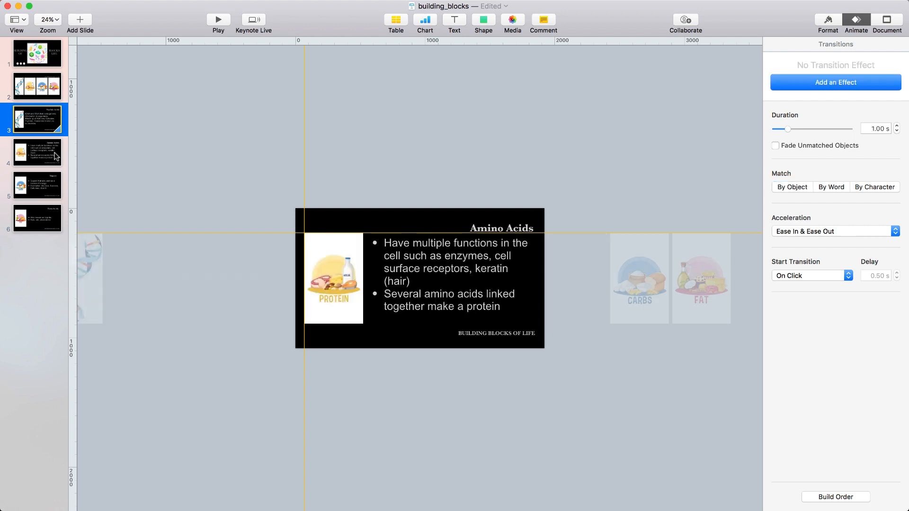
{"action": "left_click", "coordinate": [836, 83]}
{"action": "left_click", "coordinate": [808, 138]}
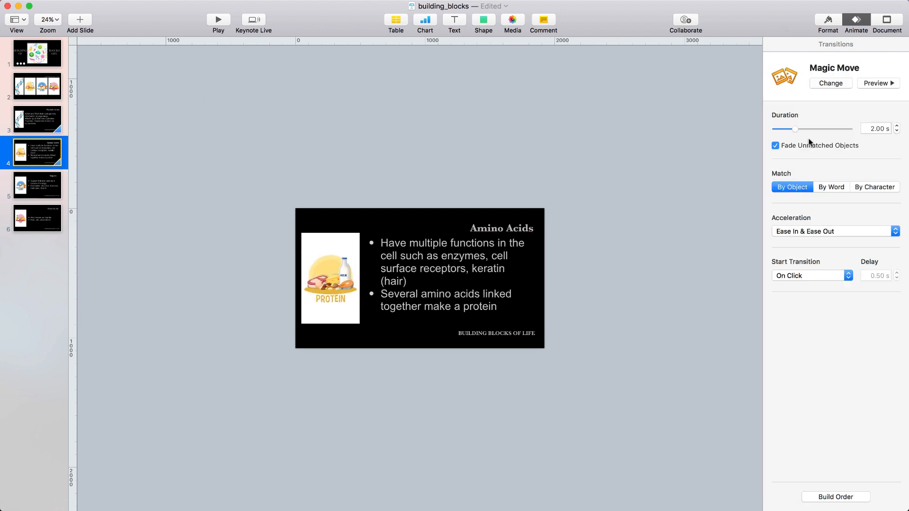
{"action": "left_click", "coordinate": [41, 192]}
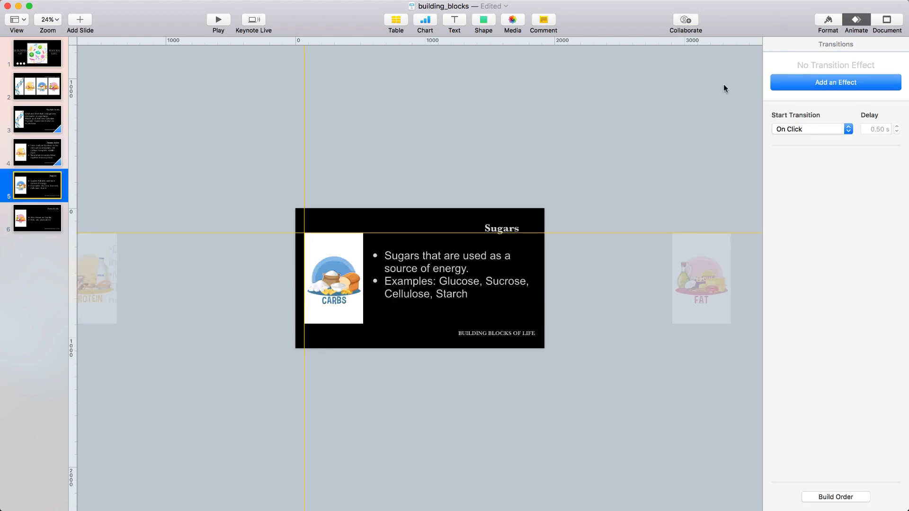
{"action": "left_click", "coordinate": [835, 82]}
{"action": "left_click", "coordinate": [805, 135]}
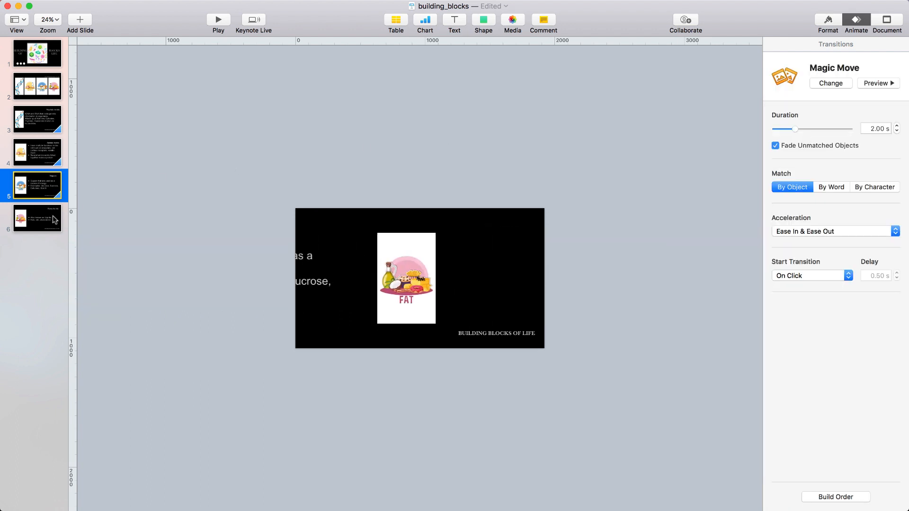
Add a Magic Move transition to the overview slide with the four picture panels.
{"action": "left_click", "coordinate": [52, 90]}
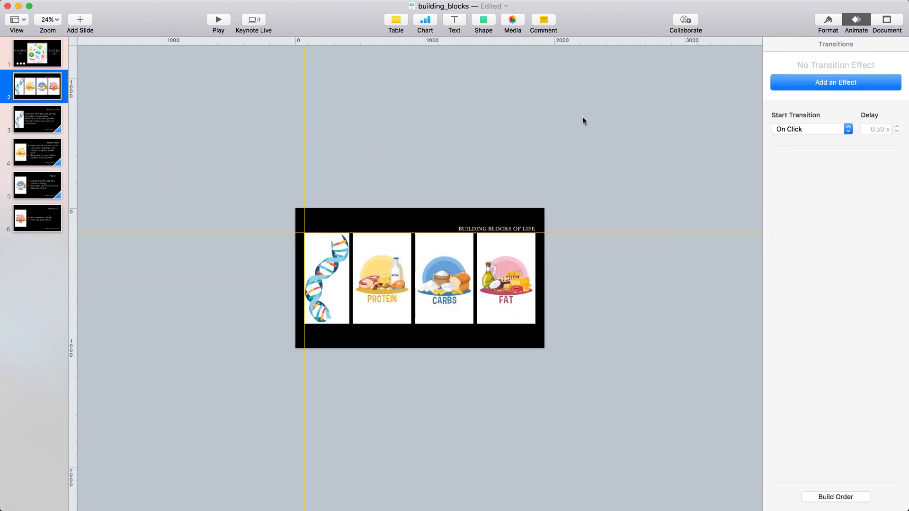
{"action": "left_click", "coordinate": [795, 83]}
{"action": "left_click", "coordinate": [805, 138]}
{"action": "scroll", "coordinate": [438, 255], "scroll_direction": "up", "scroll_amount": 5}
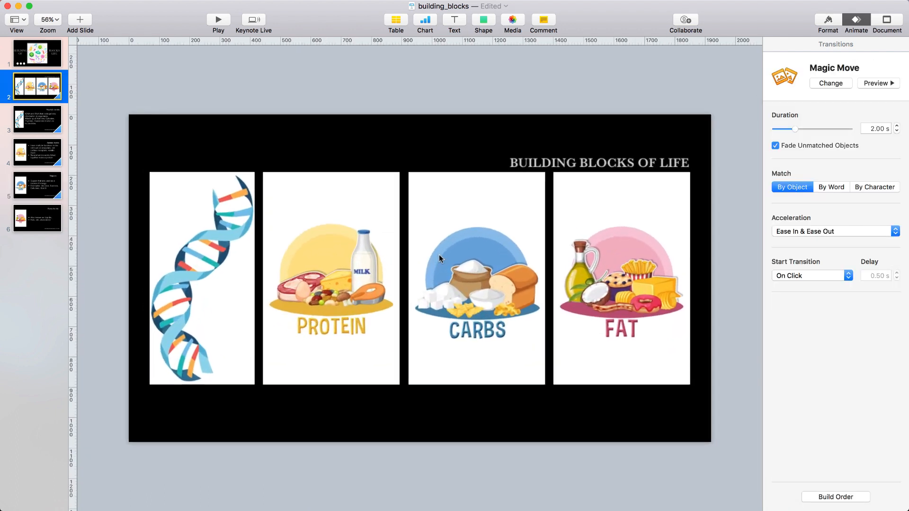
Play the slideshow from slide 1 through the Fatty Acids slide to check the transitions, and exit it.
{"action": "left_click", "coordinate": [57, 63]}
{"action": "left_click", "coordinate": [218, 19]}
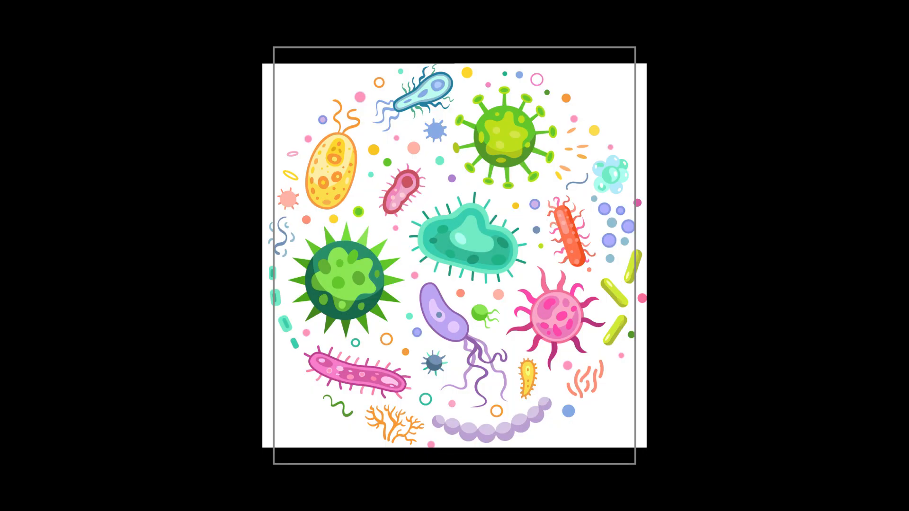
{"action": "key", "text": "Right"}
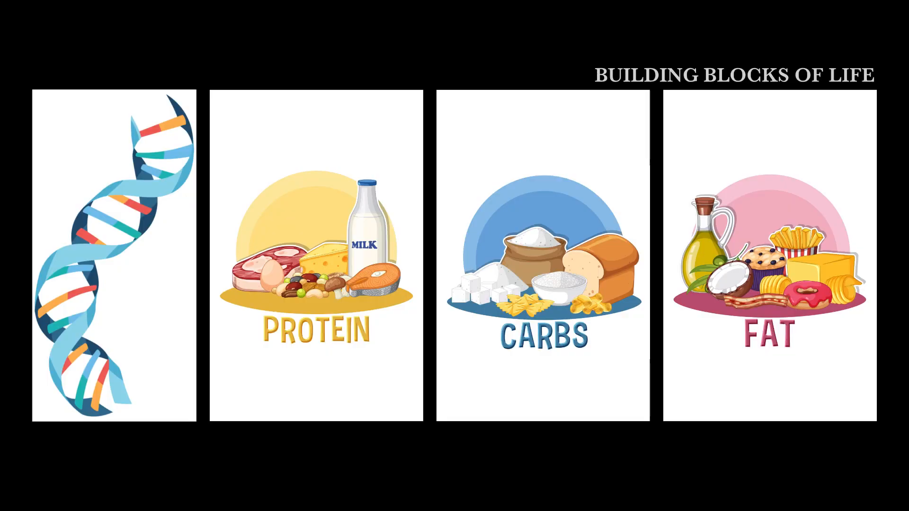
{"action": "key", "text": "Right"}
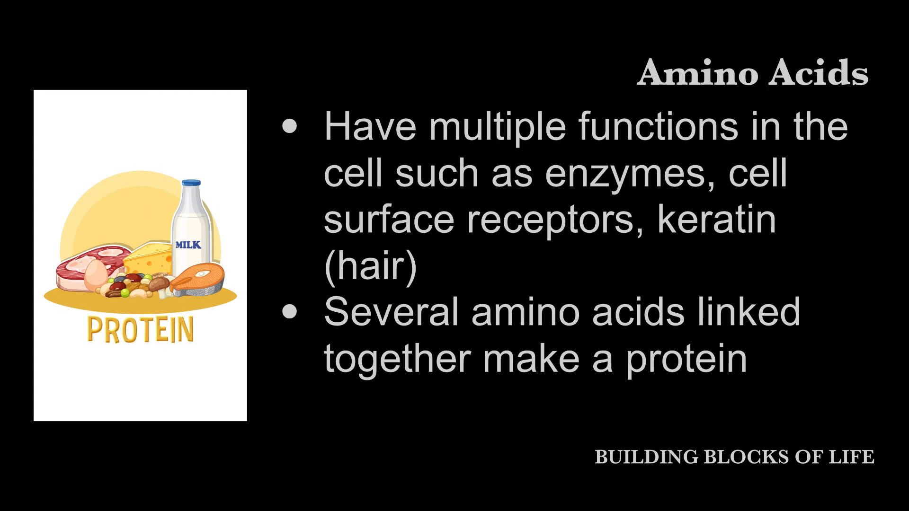
{"action": "key", "text": "Right"}
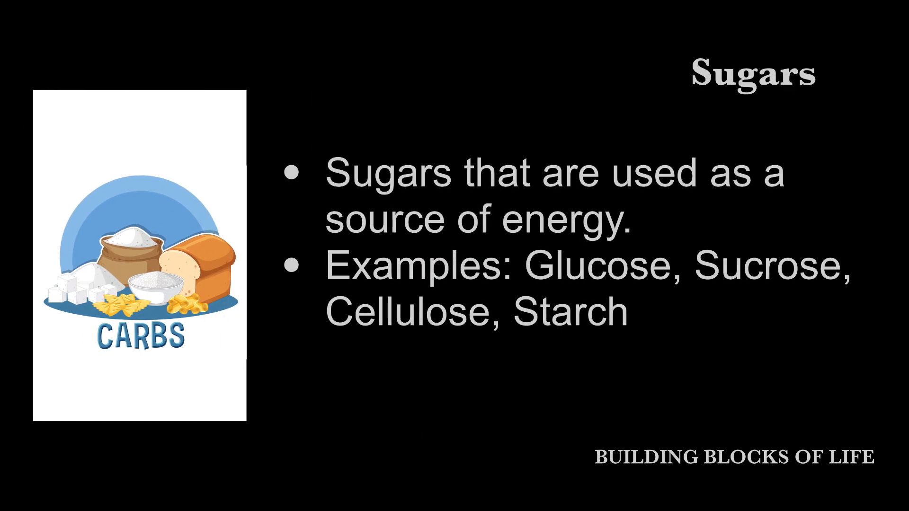
{"action": "key", "text": "Right"}
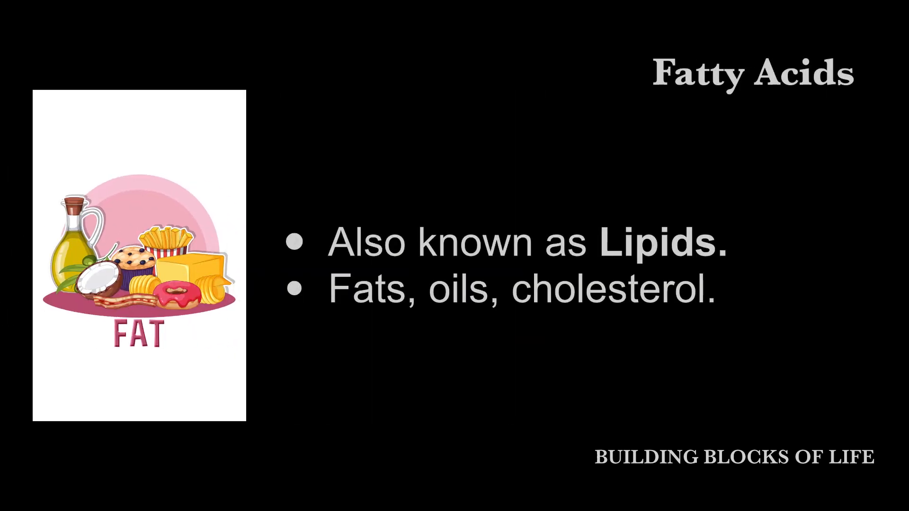
{"action": "key", "text": "Escape"}
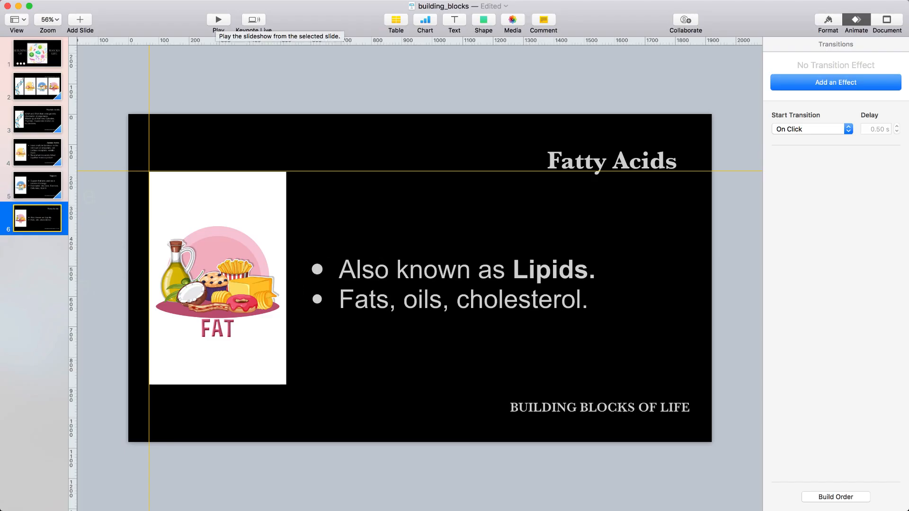